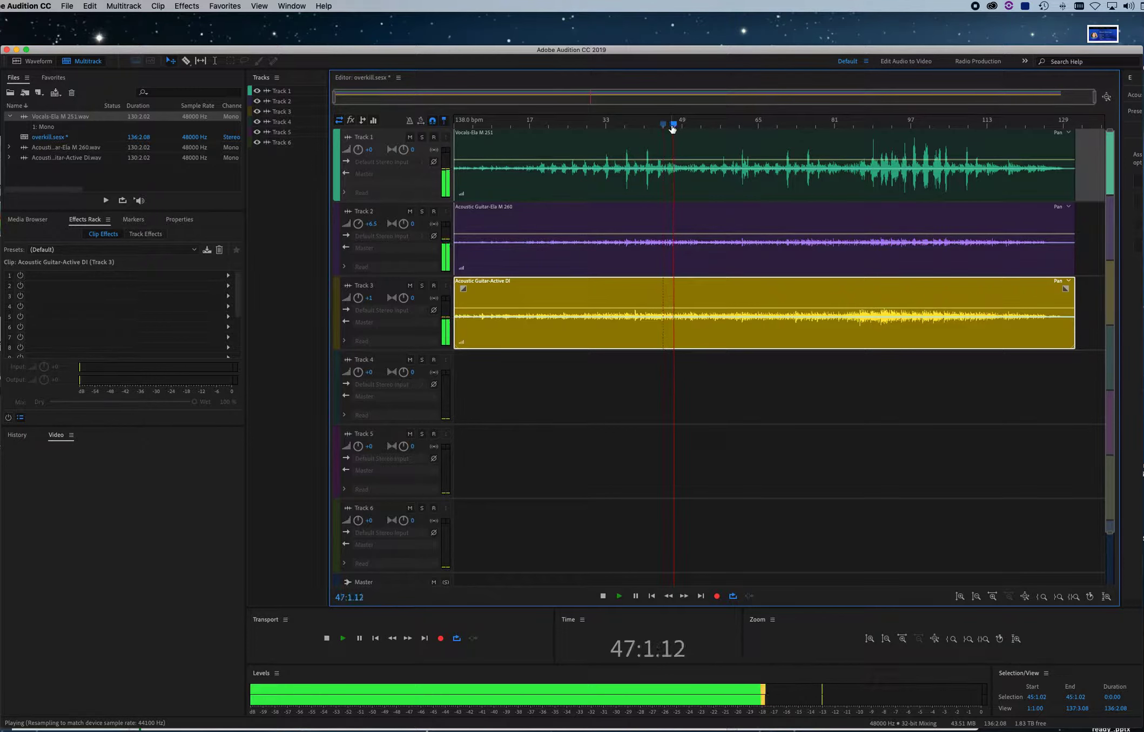
# Stop playback and view the acoustic guitar clip in the waveform editor before returning to the multitrack session
pyautogui.press('space')
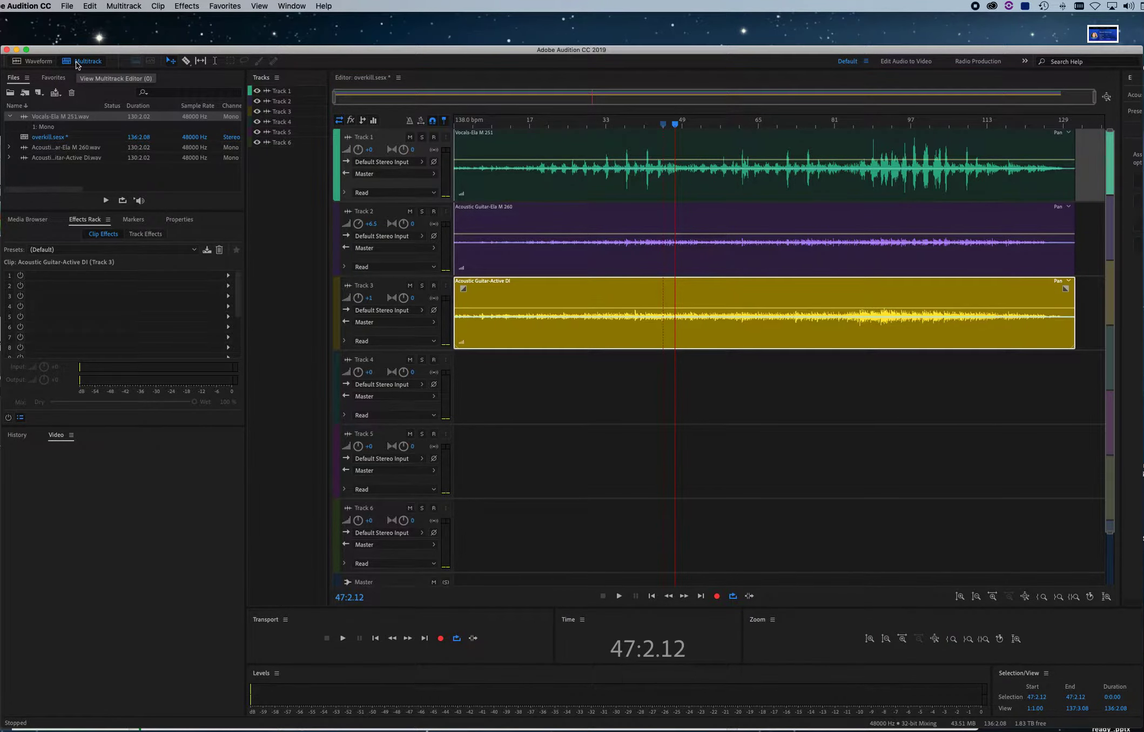
pyautogui.click(32, 62)
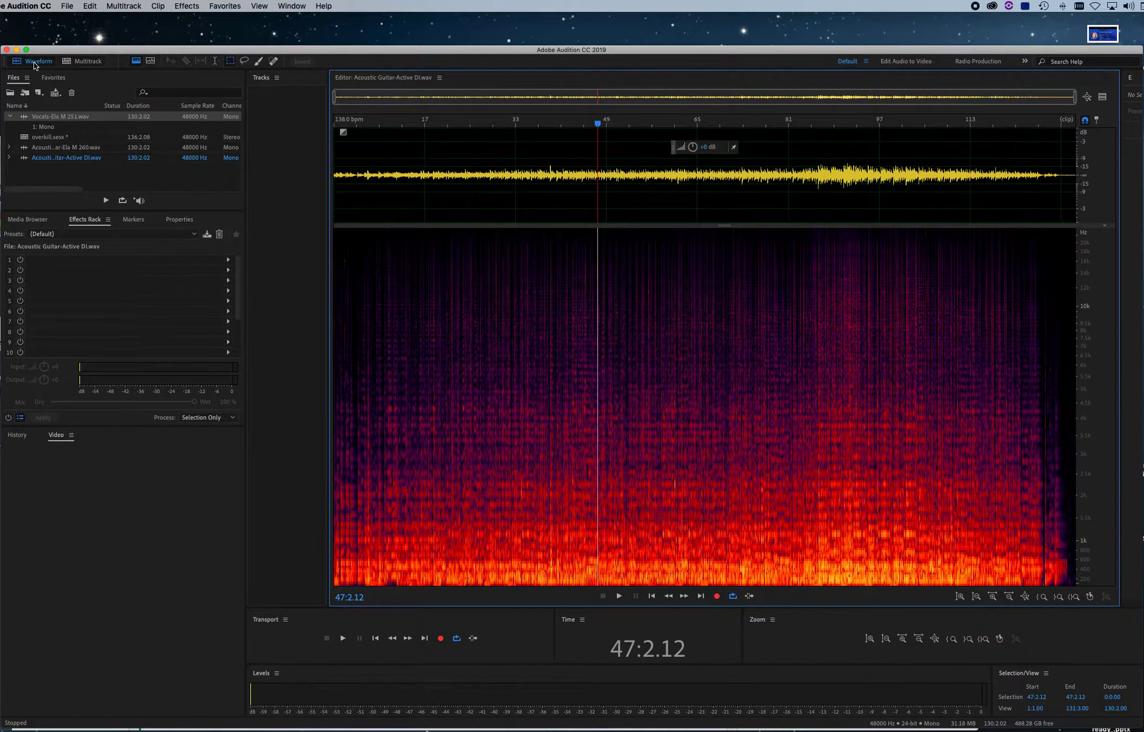
pyautogui.click(69, 61)
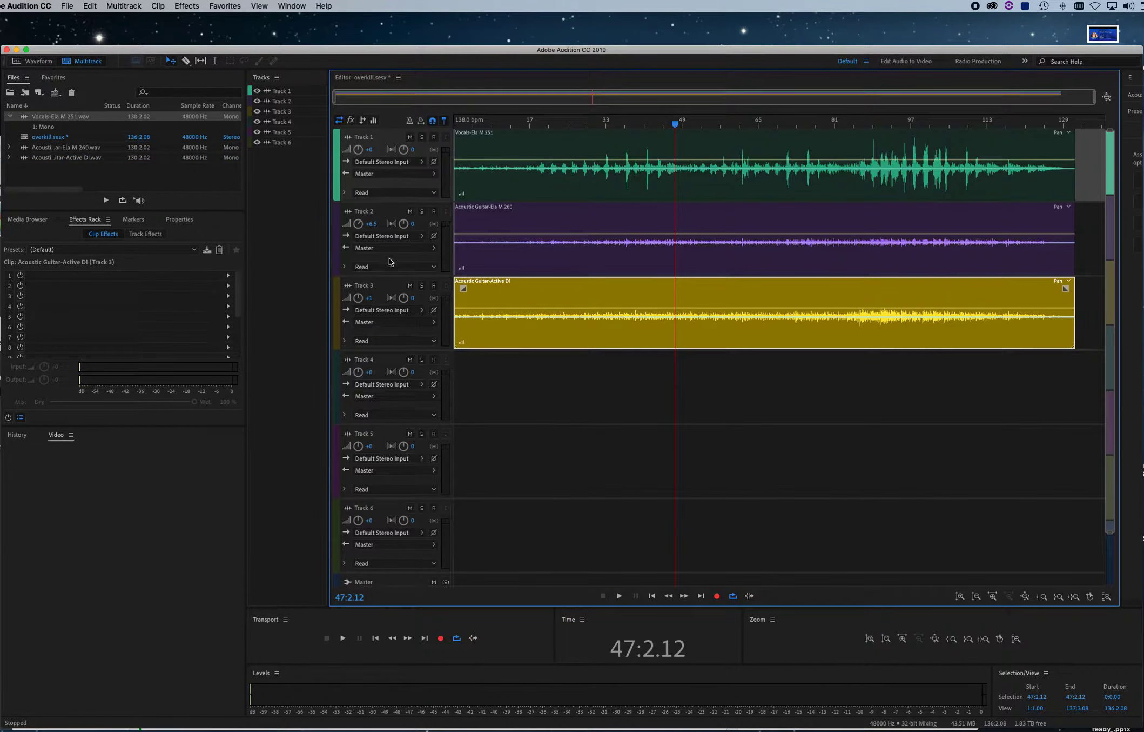
# Solo Track 1, select the vocal clip's passage from about 41:1.03 to 66:3.06, and audition it briefly
pyautogui.click(422, 136)
pyautogui.moveTo(665, 123); pyautogui.dragTo(705, 124)
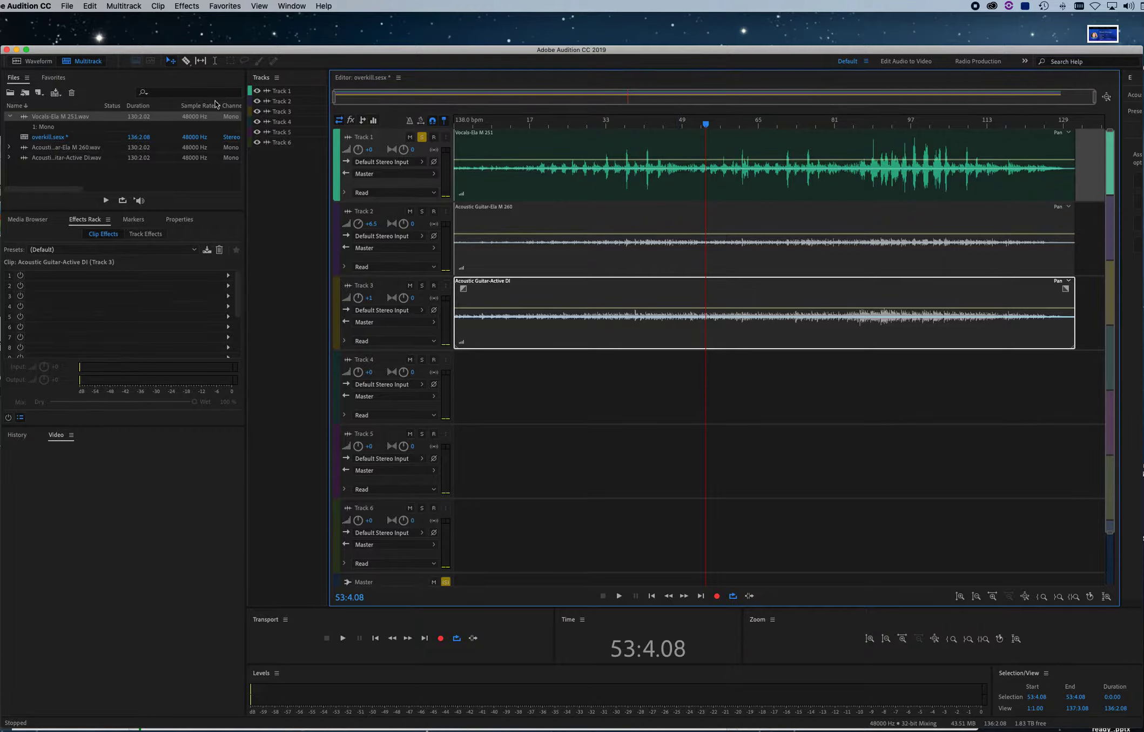
pyautogui.click(215, 61)
pyautogui.moveTo(645, 175); pyautogui.dragTo(766, 176)
pyautogui.press('space')
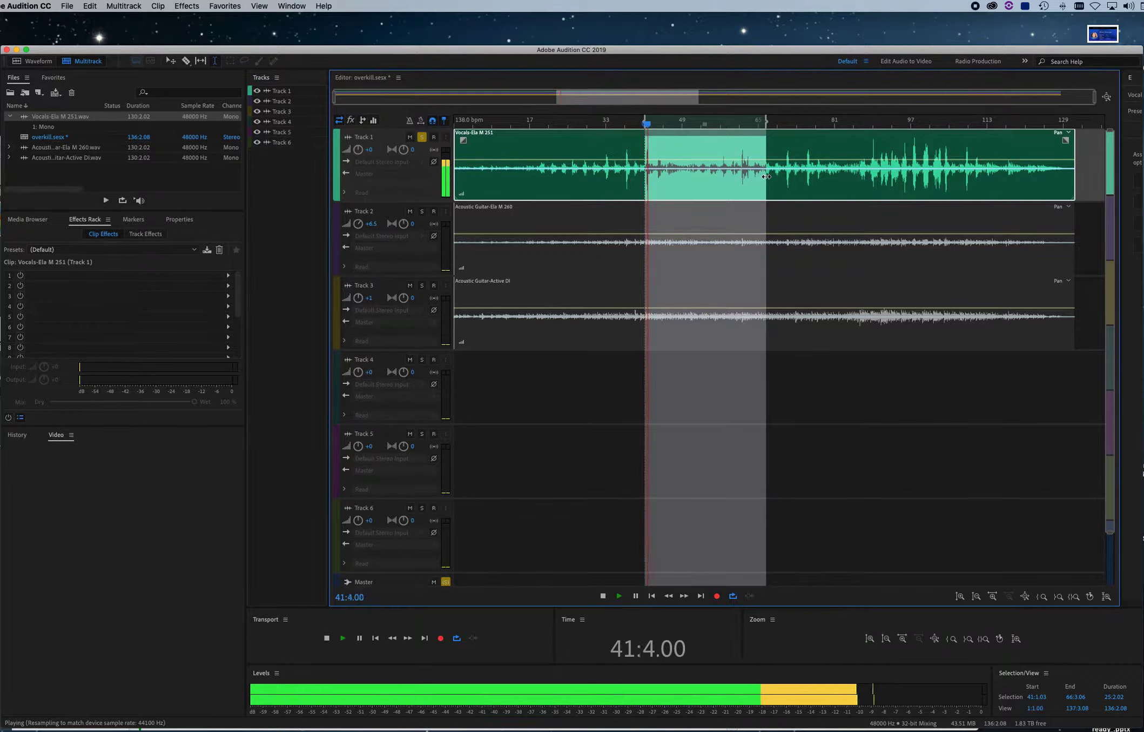
pyautogui.press('space')
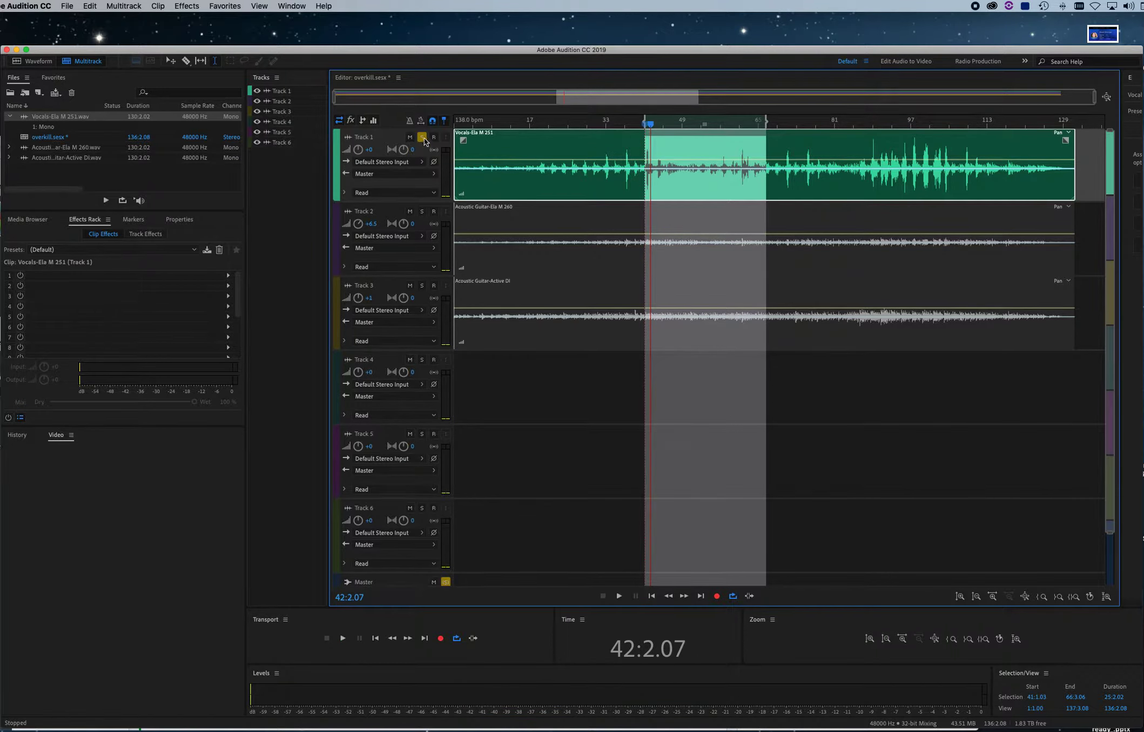
# Show the Mixer and bypass Track 1's Multiband Compressor and Studio Reverb, switching its Parametric Equalizer off and on again
pyautogui.click(291, 6)
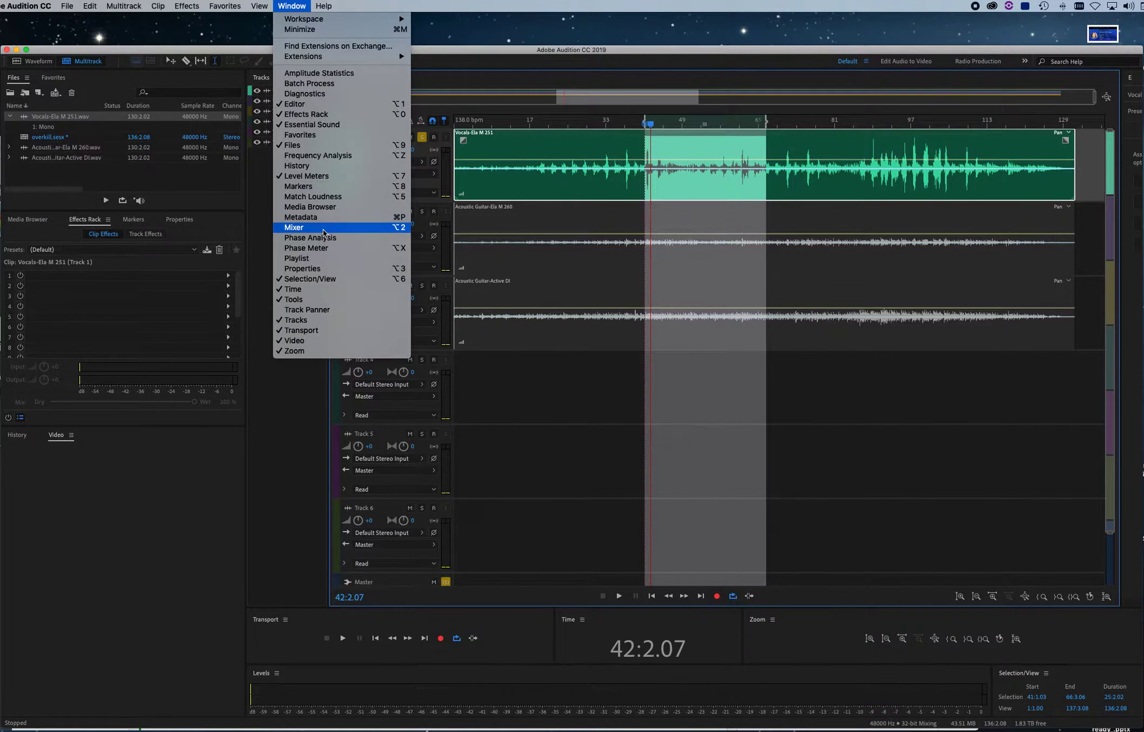
pyautogui.click(294, 227)
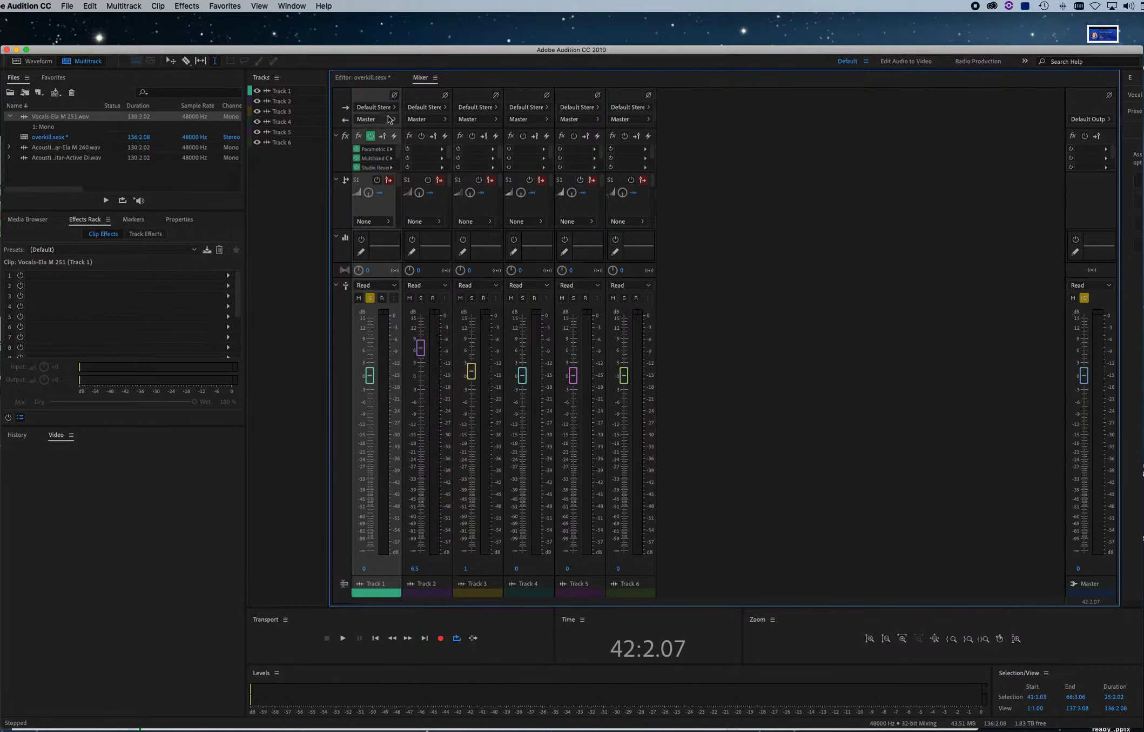
pyautogui.click(358, 168)
pyautogui.click(357, 150)
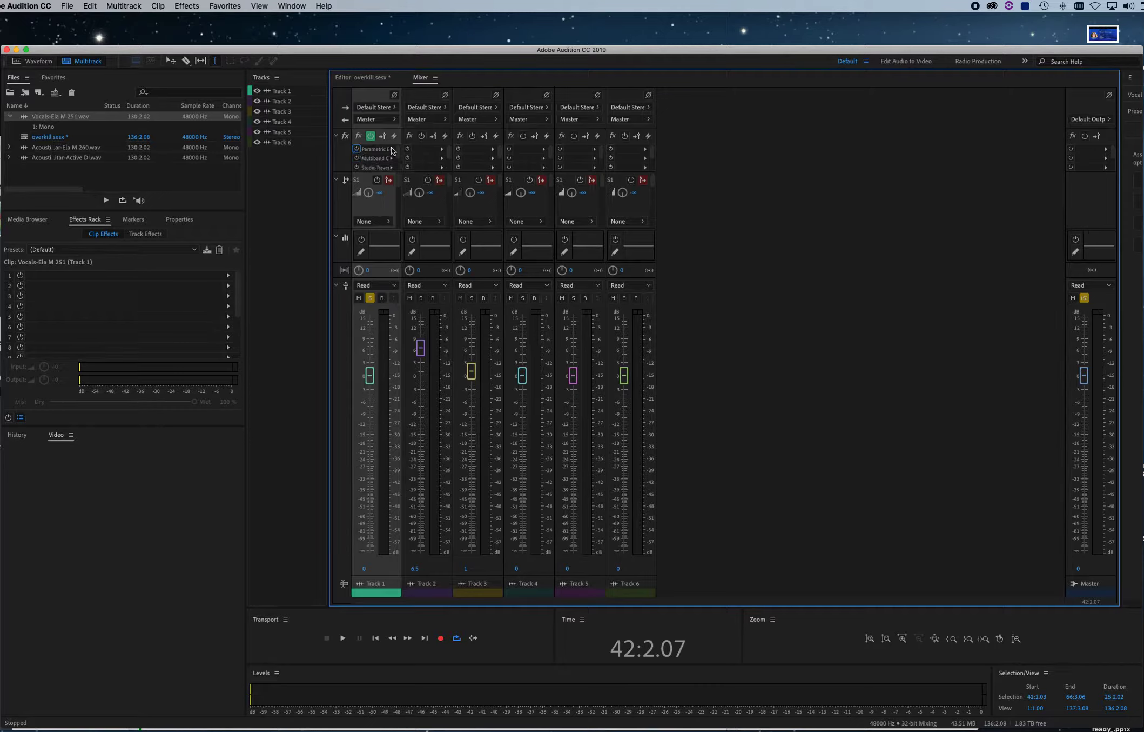
pyautogui.click(357, 149)
# Remove the Parametric Equalizer, Multiband Compressor and Studio Reverb from Track 1's effect slots
pyautogui.click(391, 149)
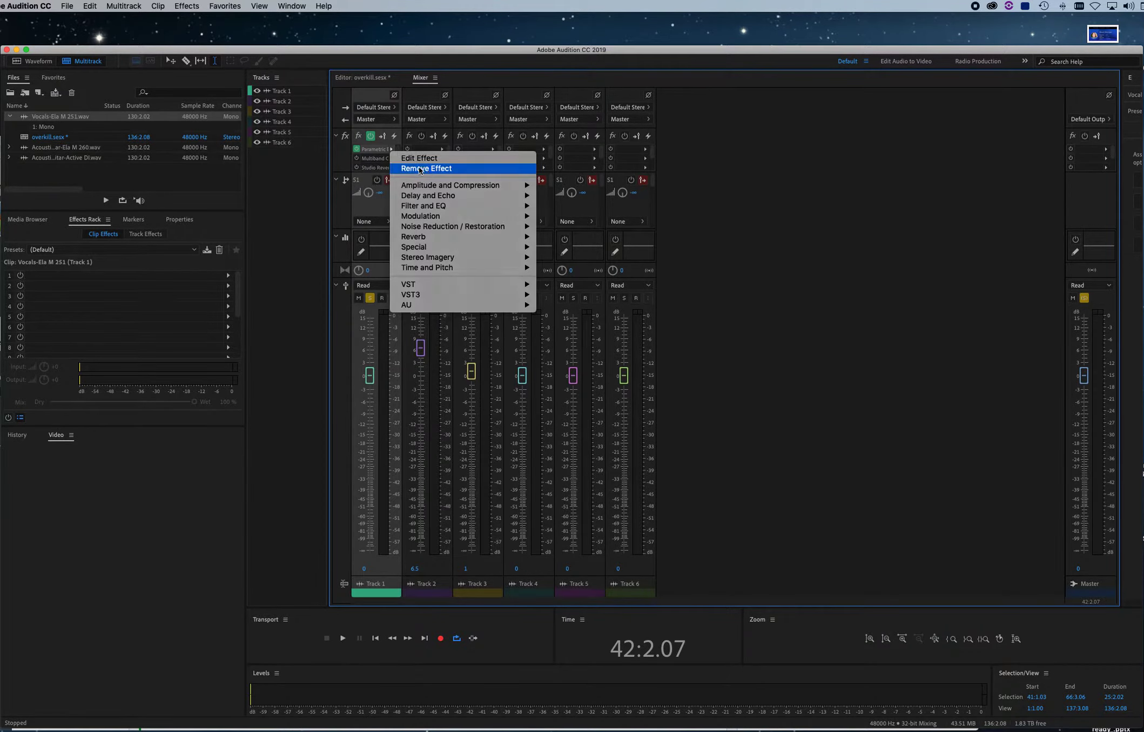
pyautogui.click(423, 168)
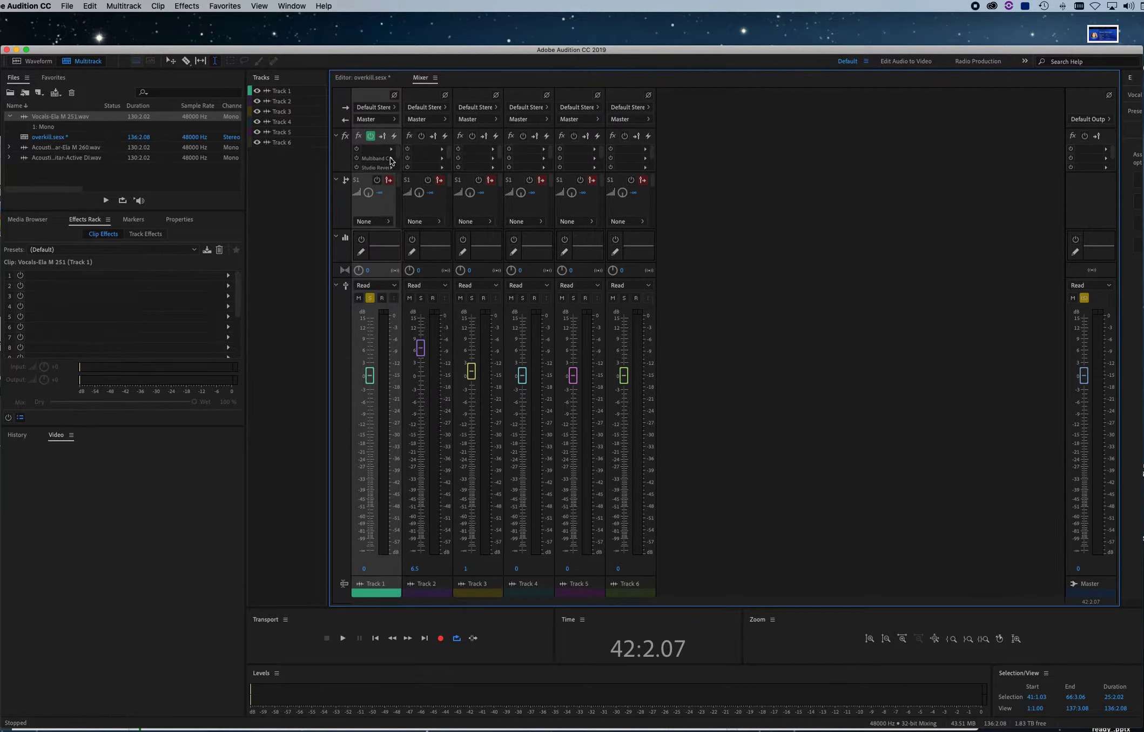
pyautogui.click(392, 158)
pyautogui.click(400, 177)
pyautogui.click(392, 169)
pyautogui.click(400, 188)
# Add a Parametric Equalizer with the Vocal Enhancer preset to Track 1's first effect slot and compare the vocal with it bypassed and active
pyautogui.click(391, 149)
pyautogui.moveTo(432, 217)
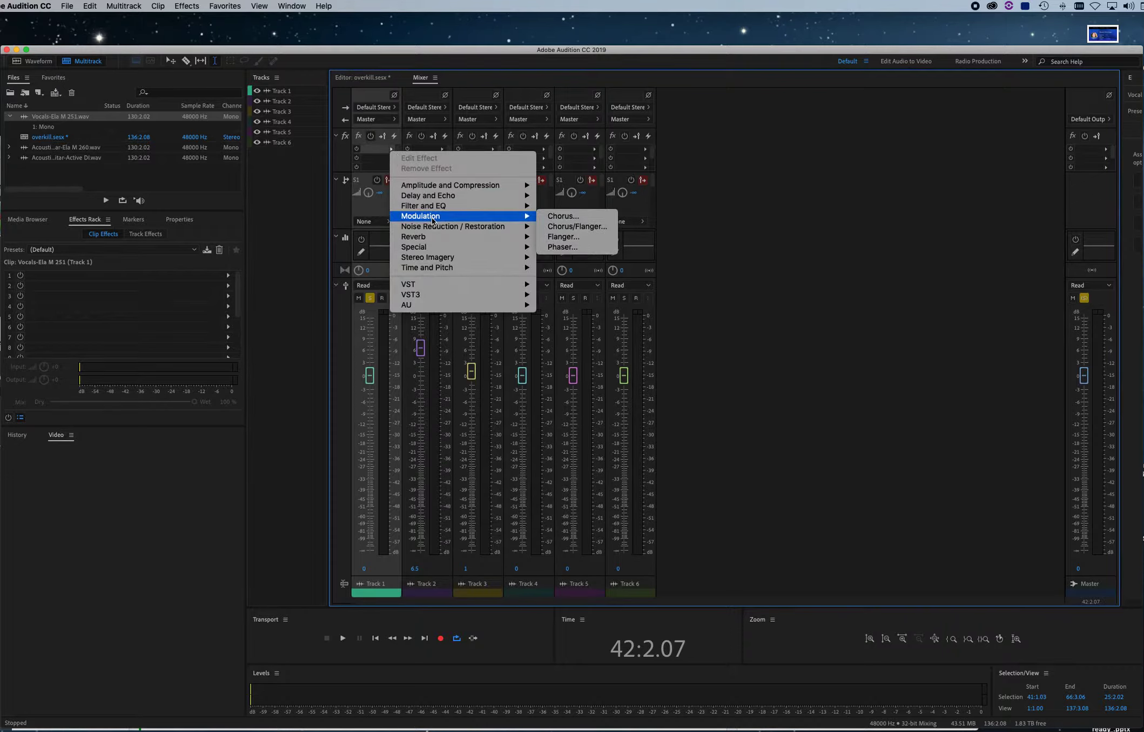
pyautogui.moveTo(454, 247)
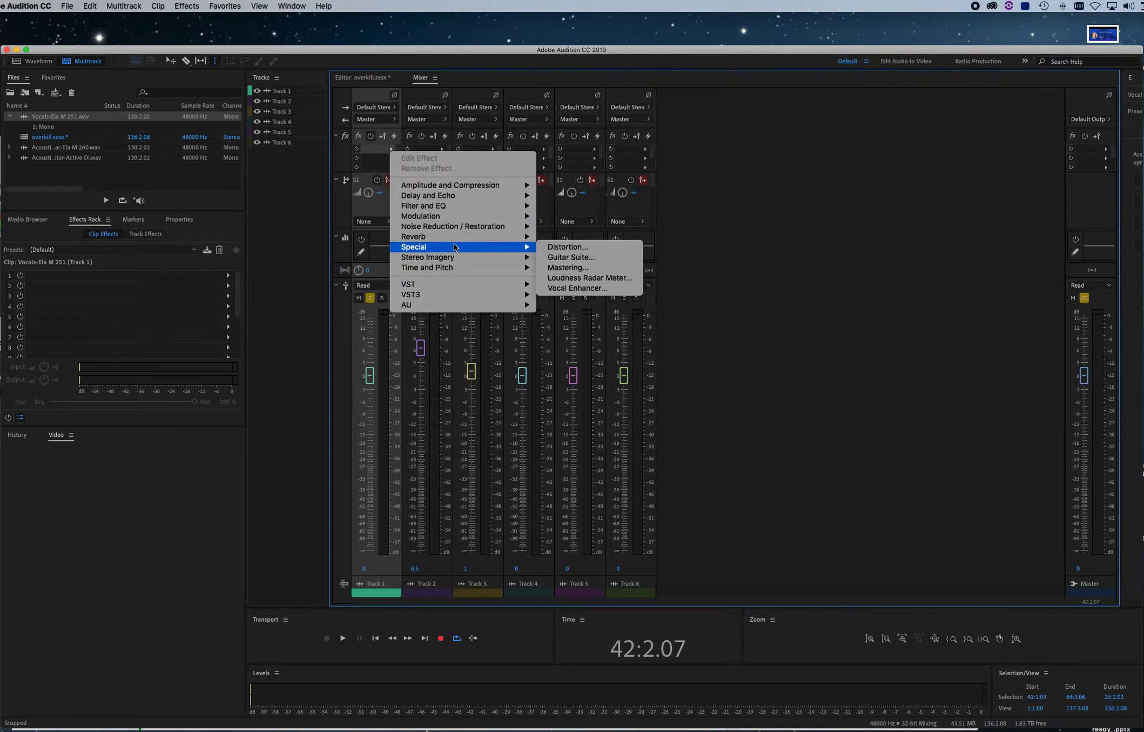
pyautogui.moveTo(463, 206)
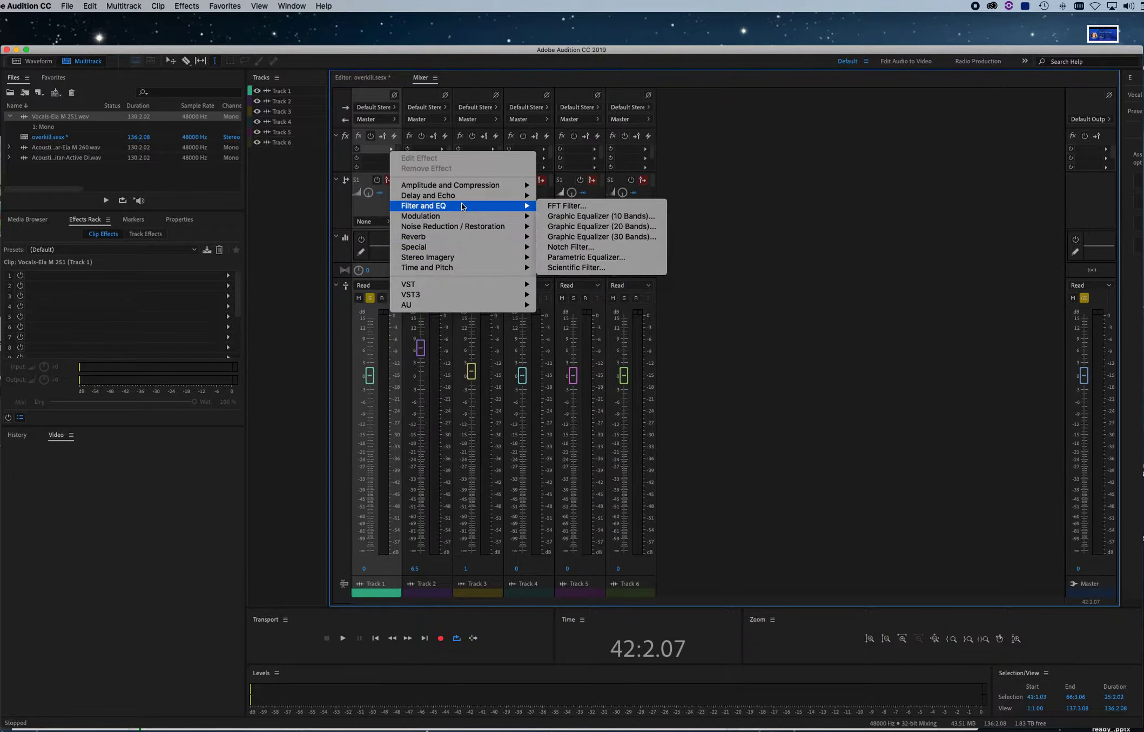
pyautogui.click(580, 260)
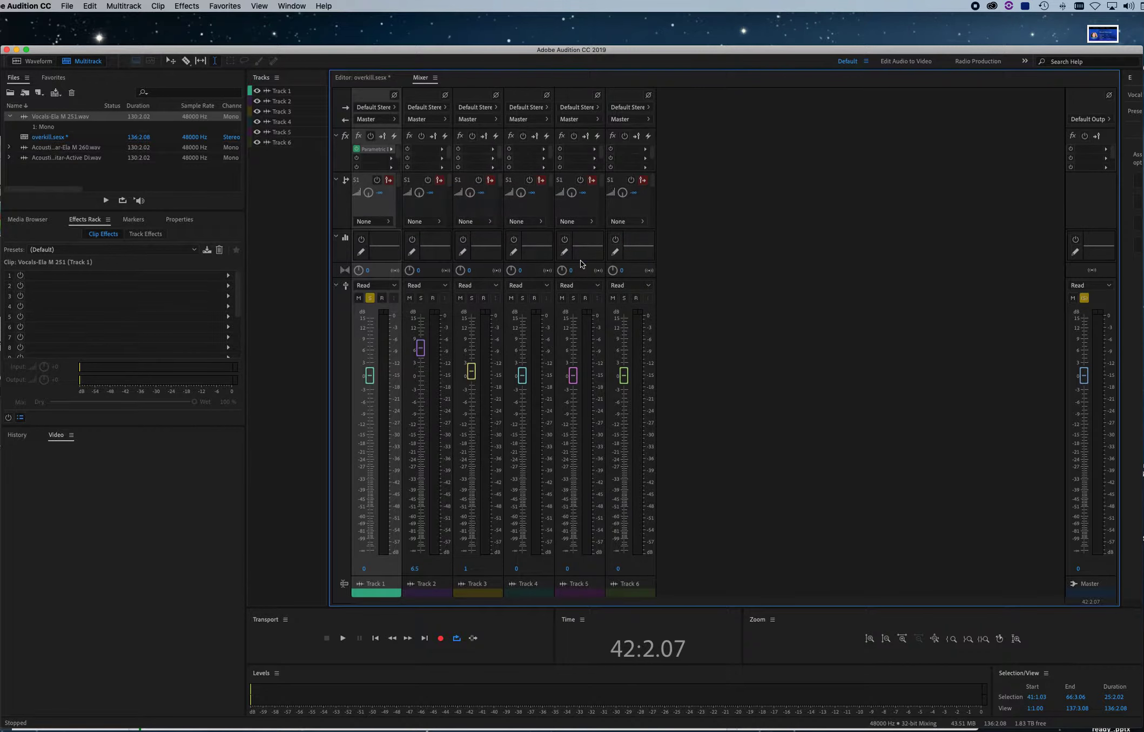
pyautogui.click(464, 262)
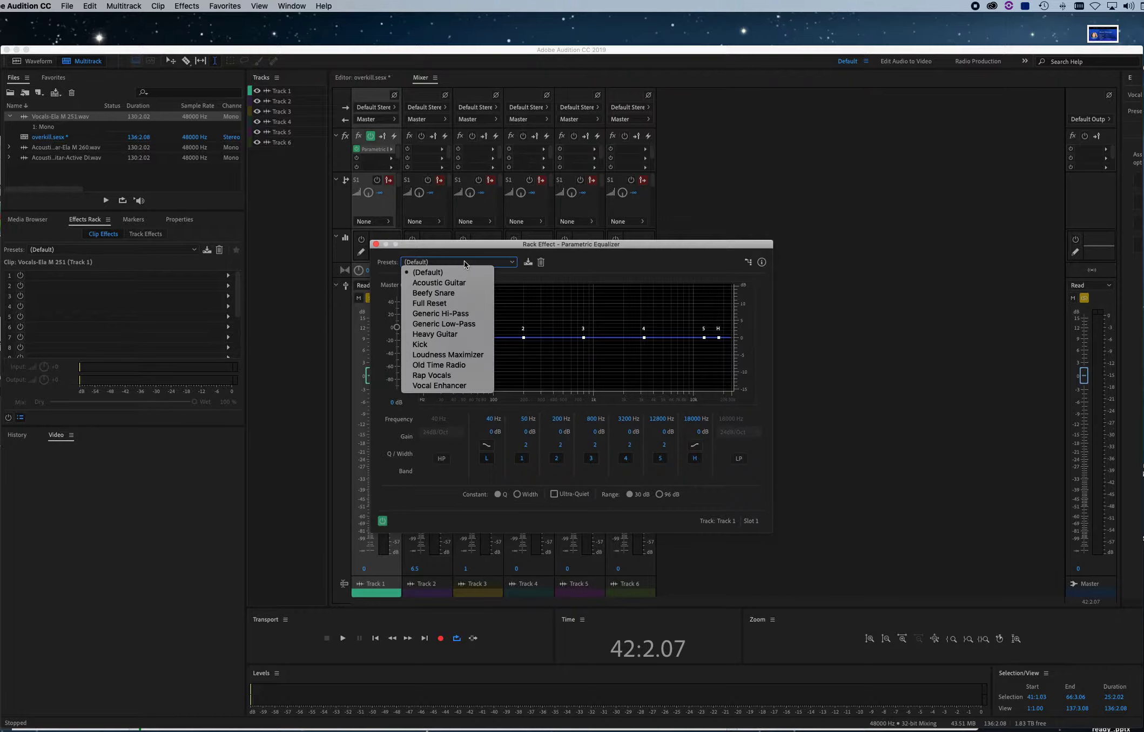
pyautogui.click(451, 385)
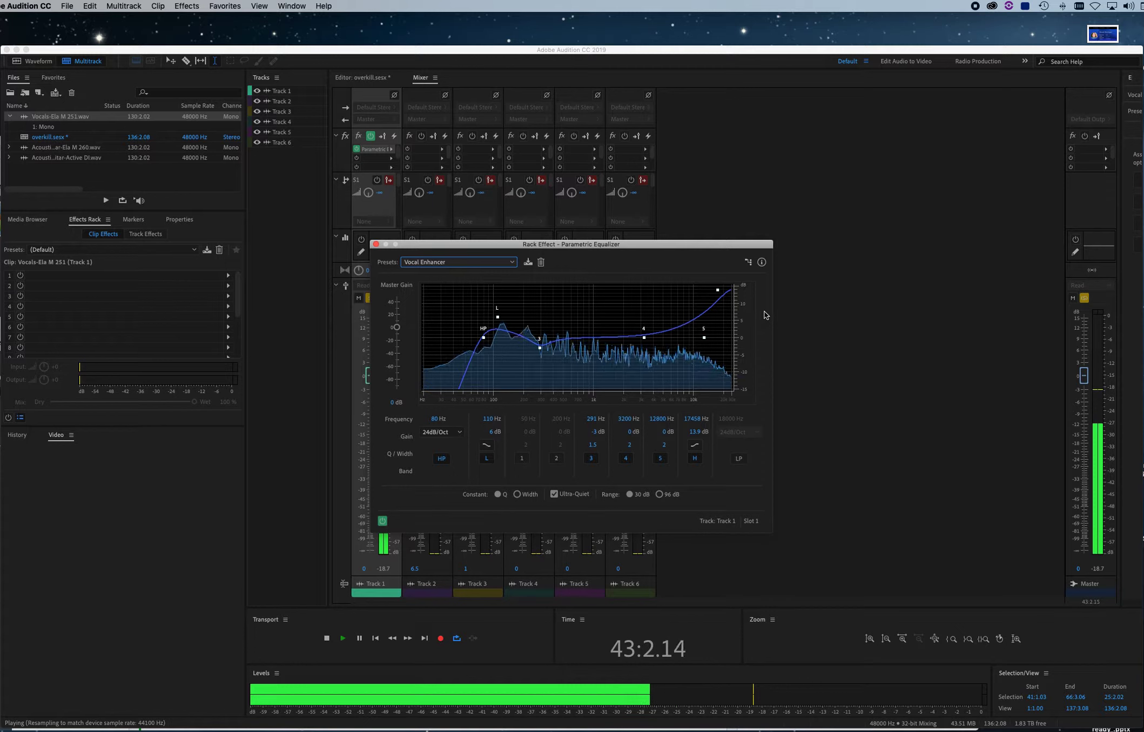
pyautogui.click(382, 521)
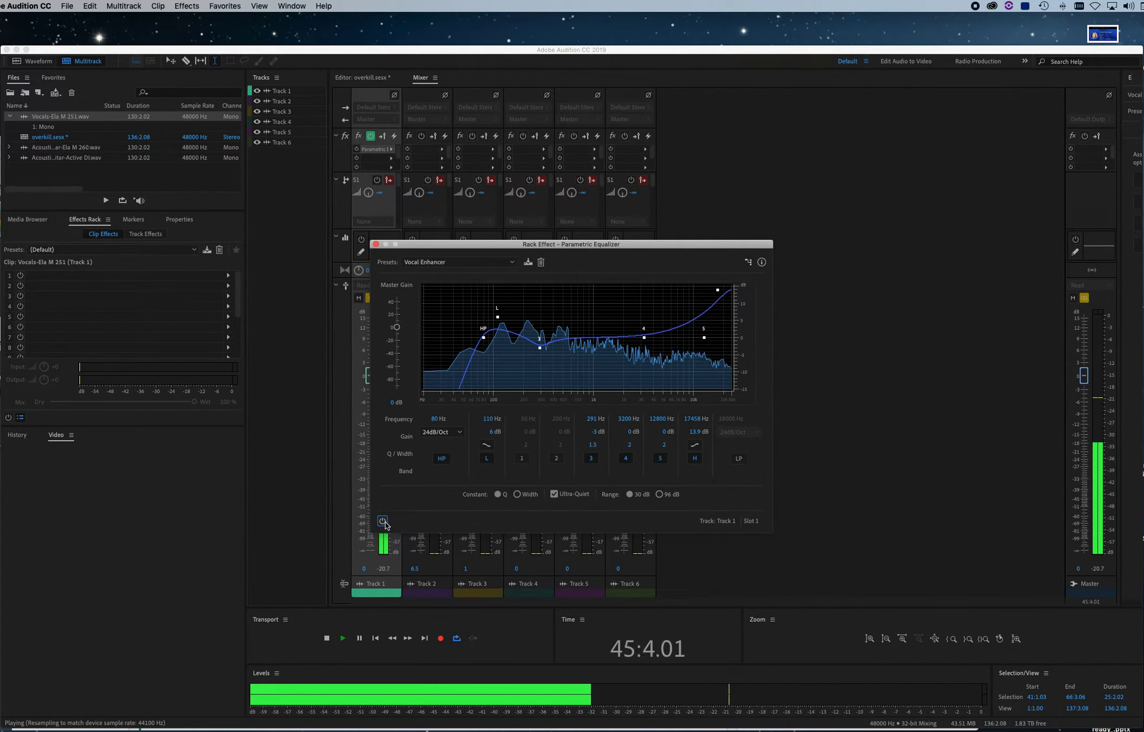
pyautogui.click(382, 521)
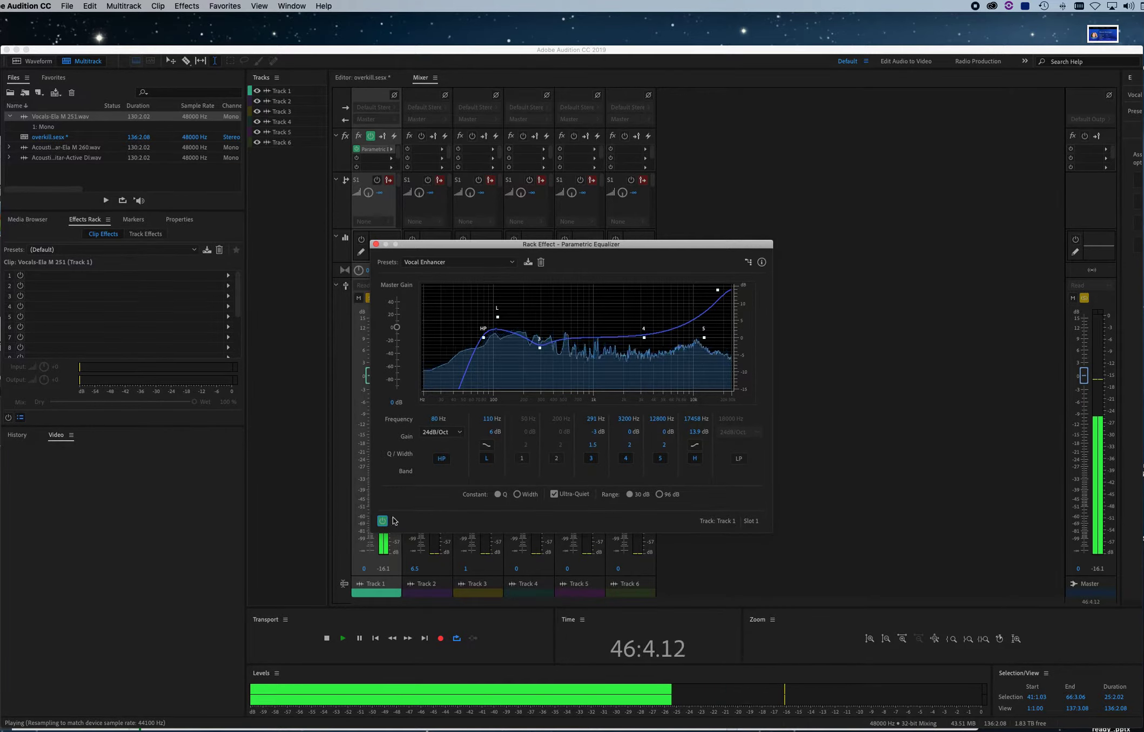
# Move equalizer band 3 to about 337 Hz and 2.2 dB, and set the high-pass cutoff to about 81 Hz
pyautogui.moveTo(540, 349); pyautogui.dragTo(546, 329)
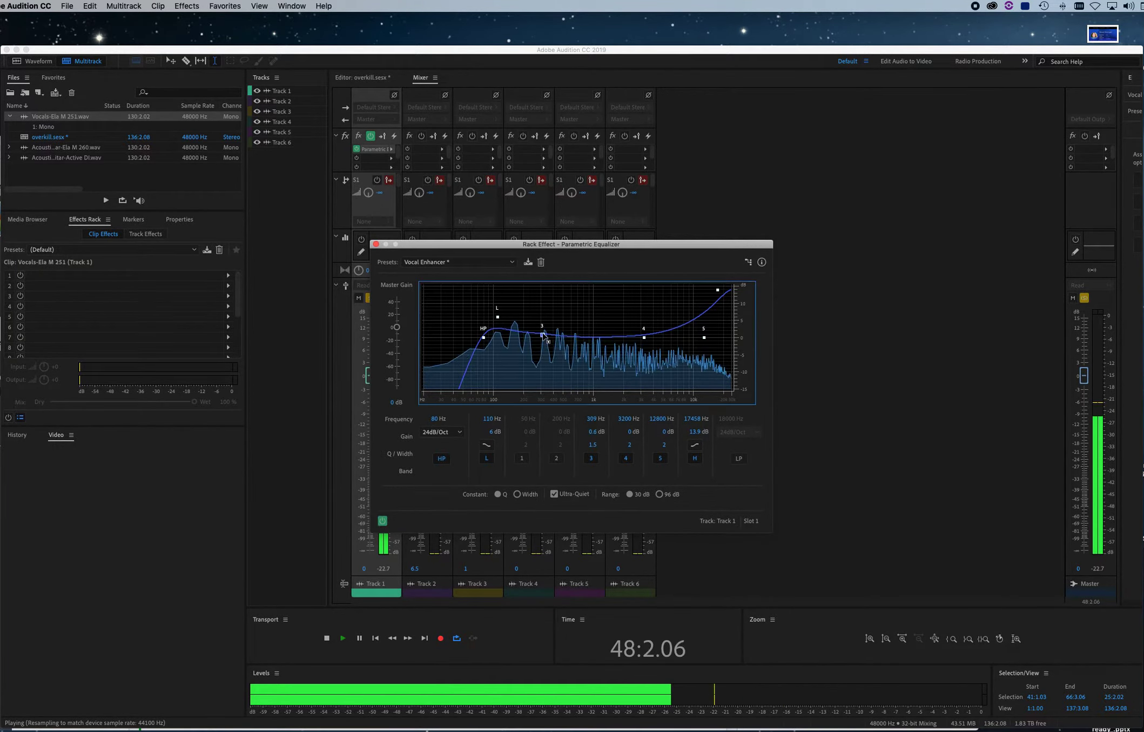
pyautogui.click(484, 337)
pyautogui.press('space')
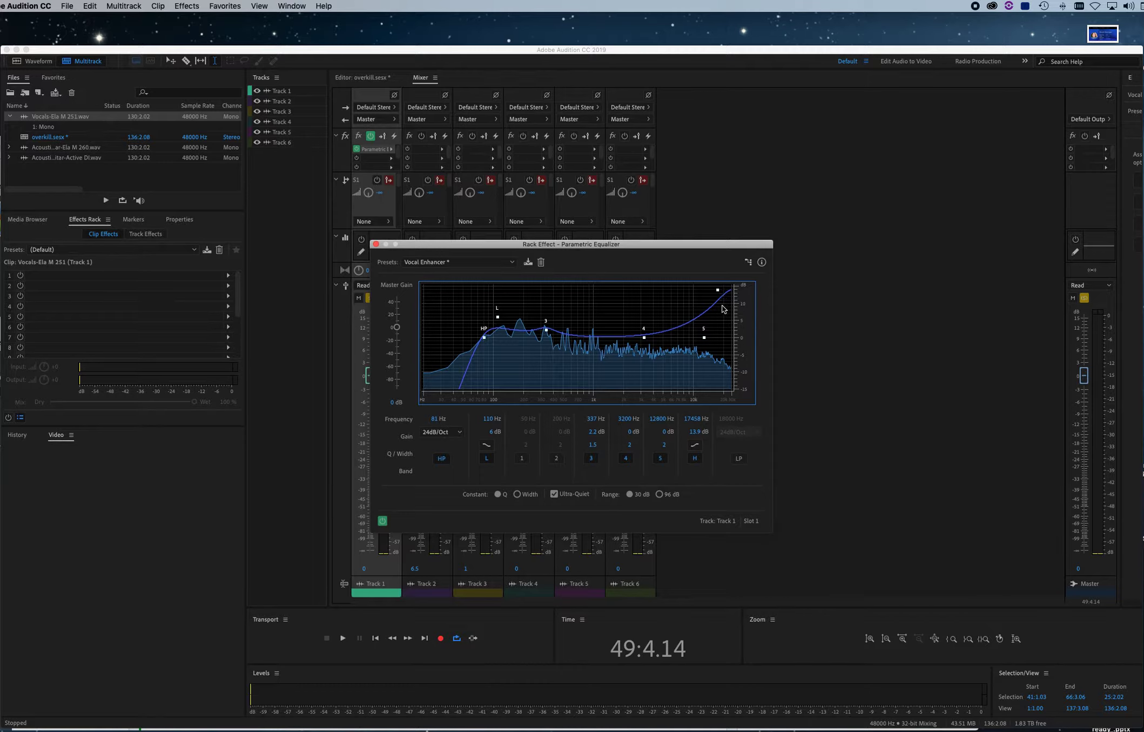
# Set the equalizer's high shelf to about 15337 Hz and 6.8 dB, audition the vocal, and close the equalizer
pyautogui.moveTo(720, 293); pyautogui.dragTo(712, 314)
pyautogui.press('space')
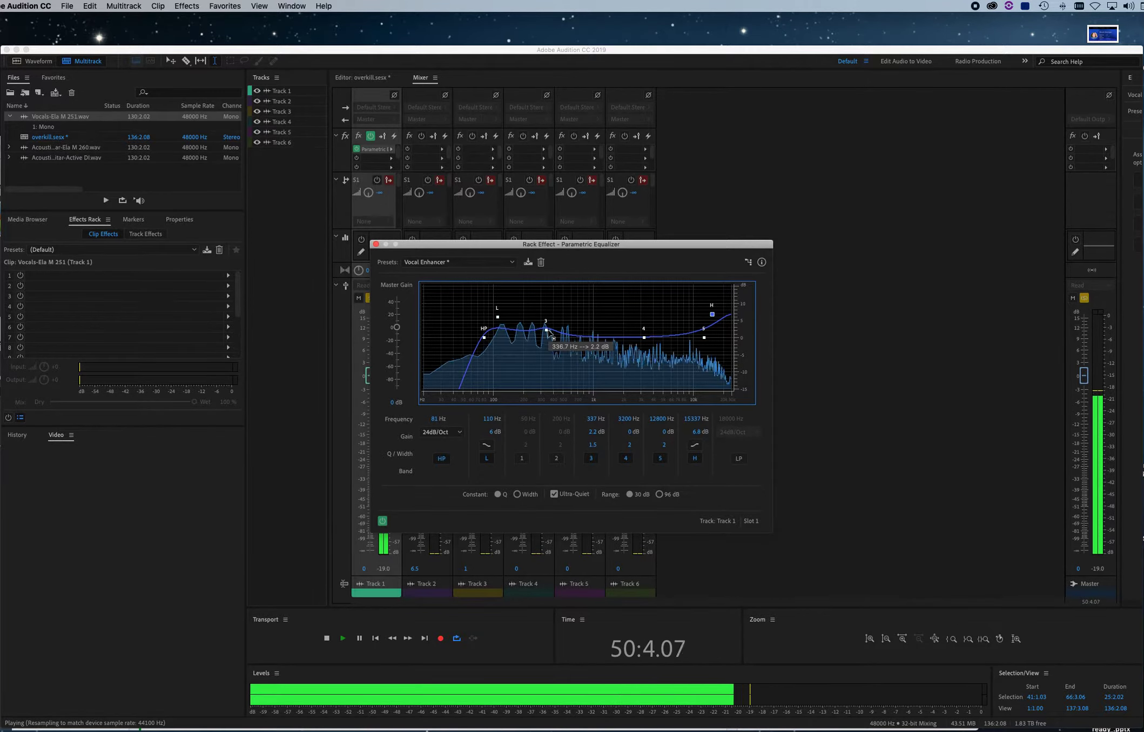
pyautogui.press('space')
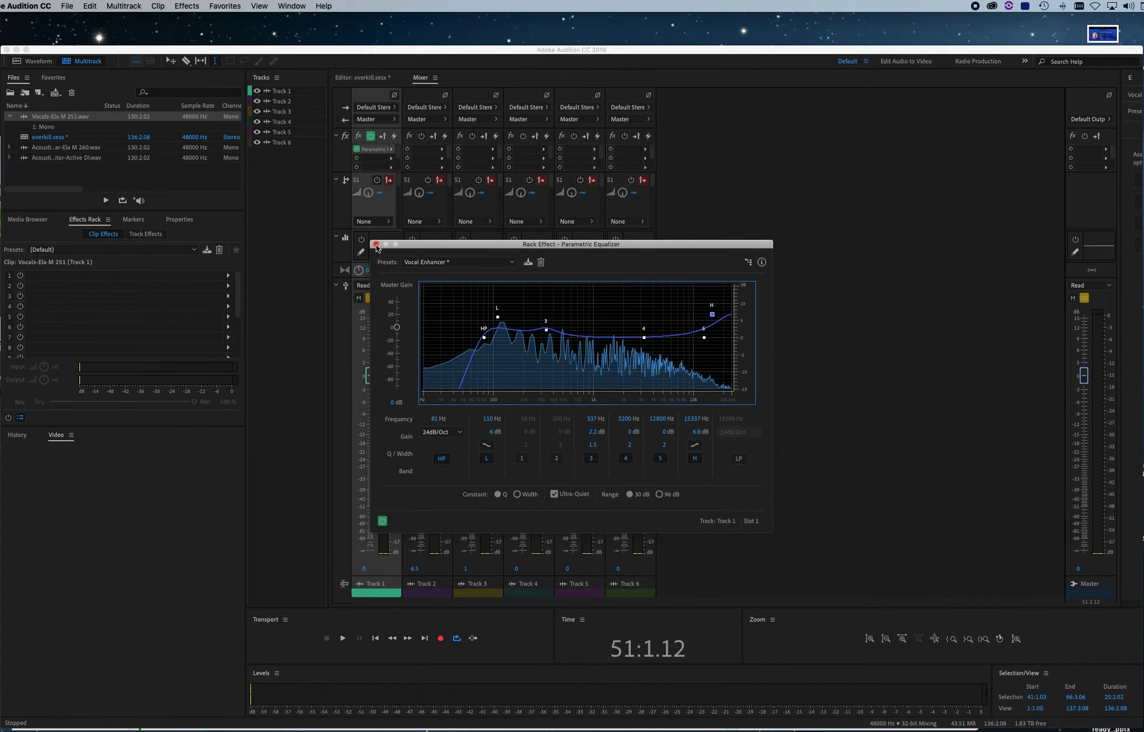
pyautogui.click(377, 244)
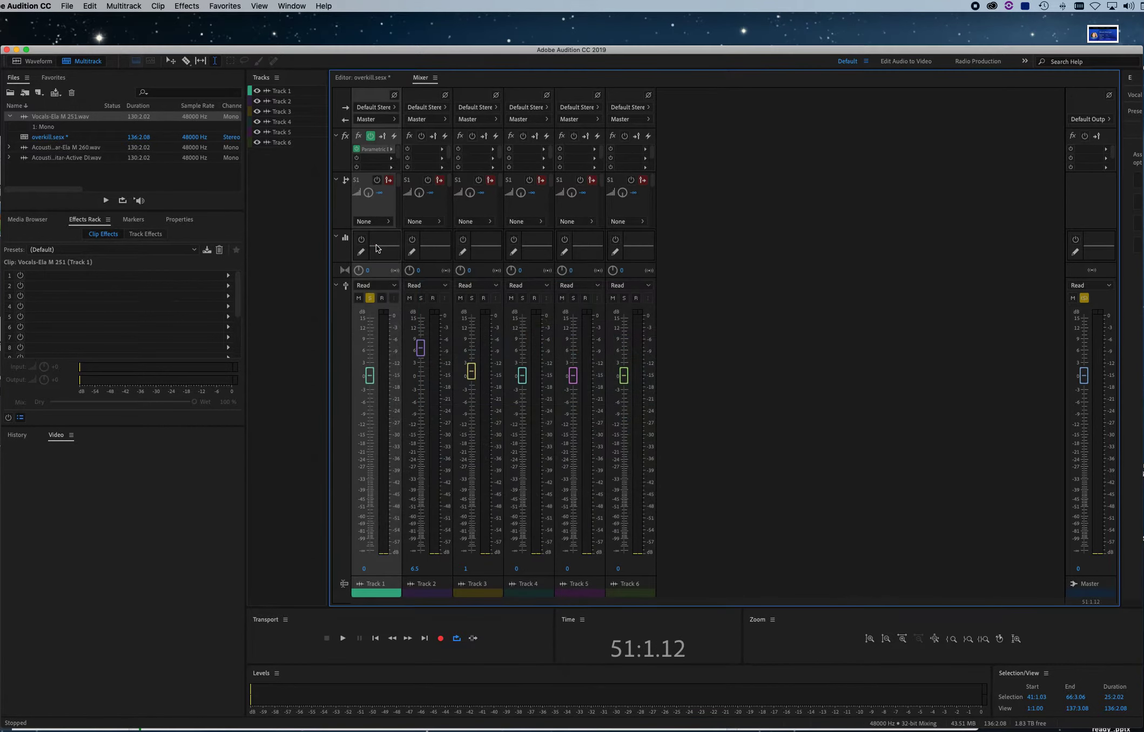
# Add a Multiband Compressor to Track 1's second effect slot and audition the vocal through its default settings
pyautogui.click(391, 158)
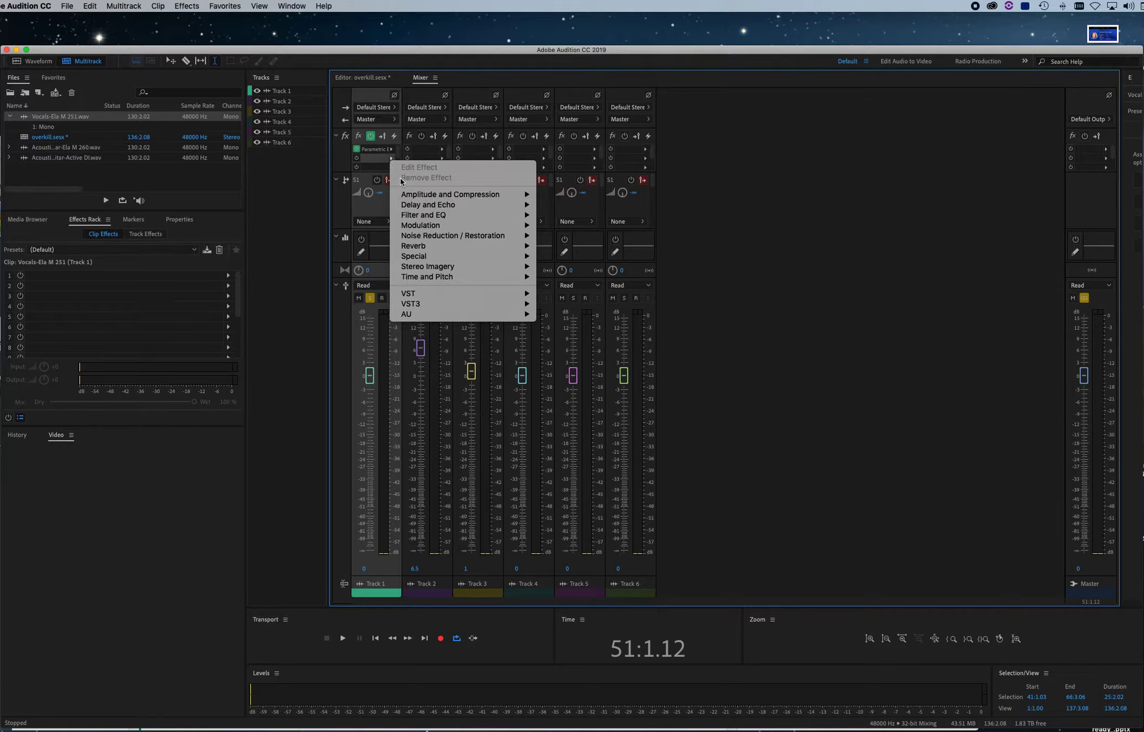
pyautogui.moveTo(422, 192)
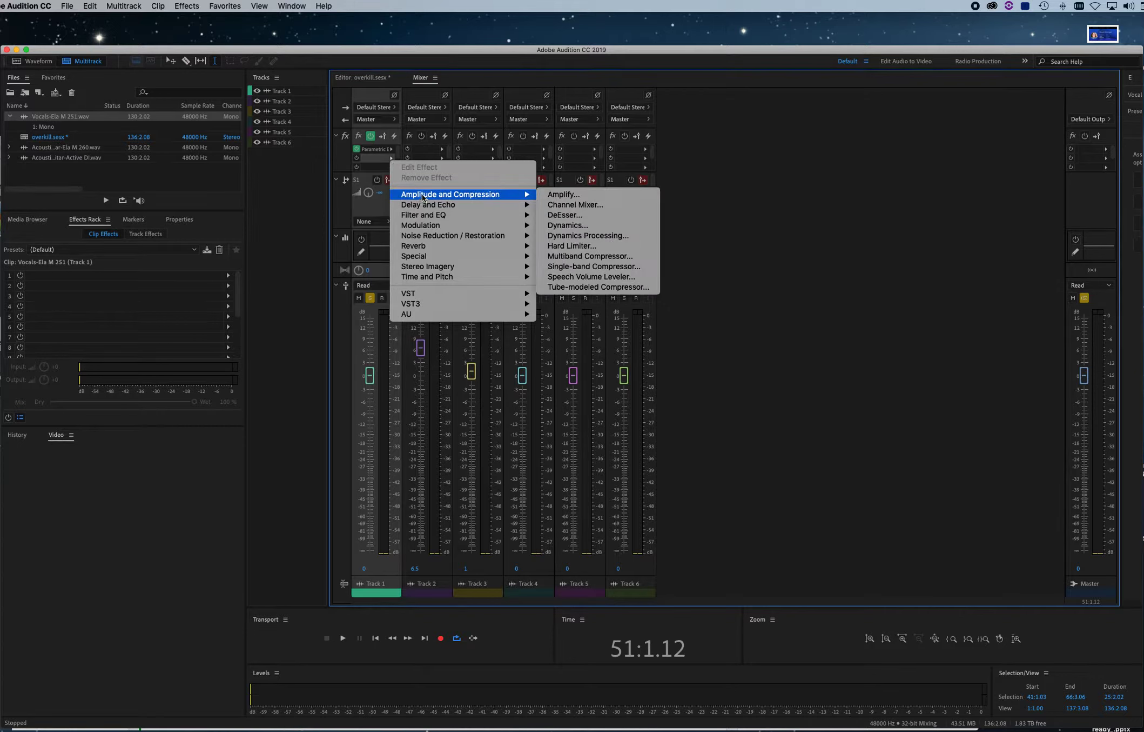
pyautogui.click(591, 256)
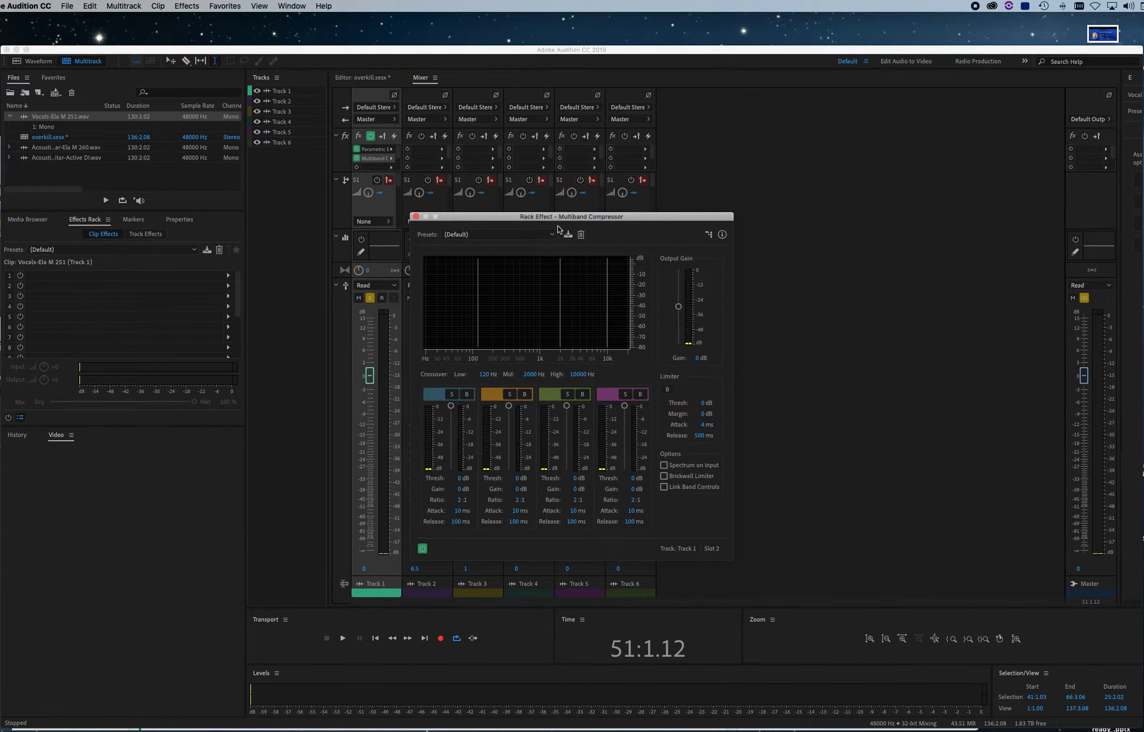
pyautogui.press('space')
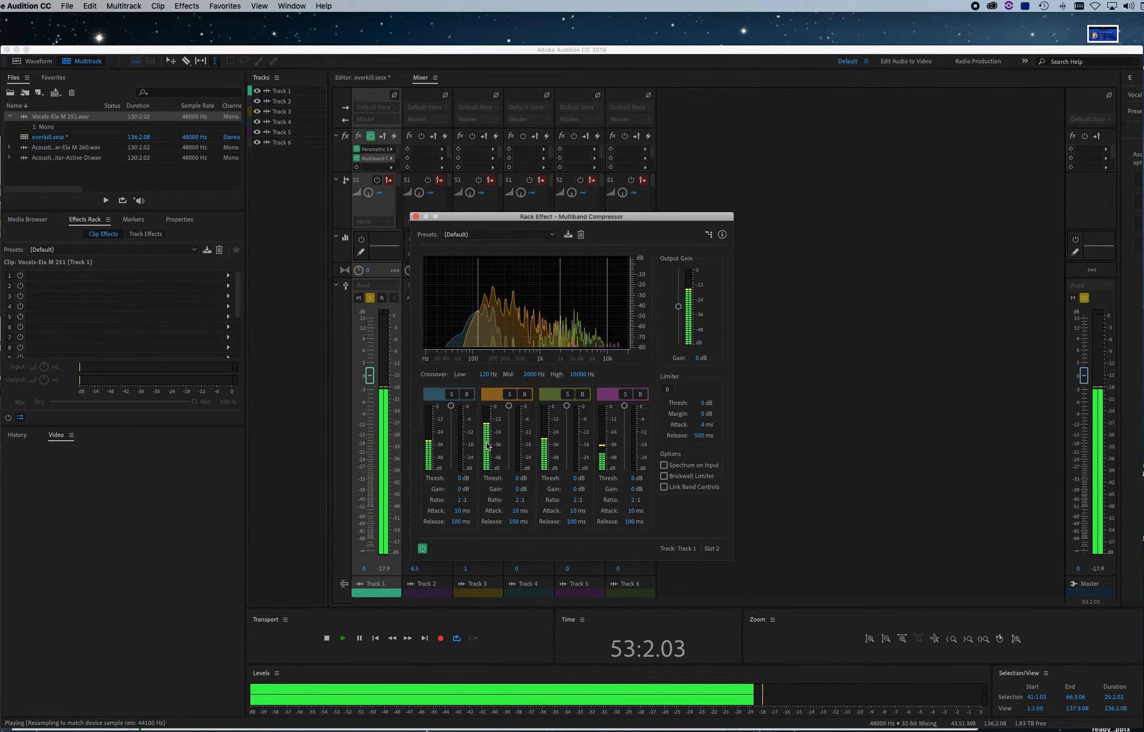
pyautogui.press('space')
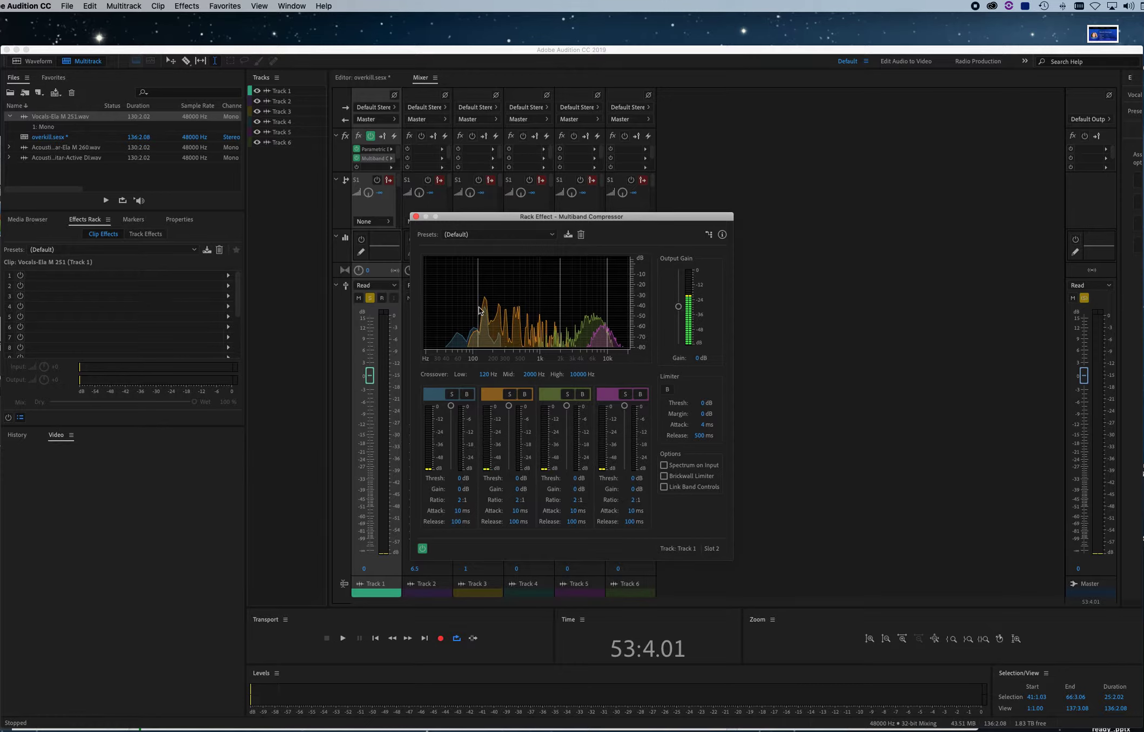
# Set Track 1's volume fader to about 0.6 dB while playing the vocal
pyautogui.press('space')
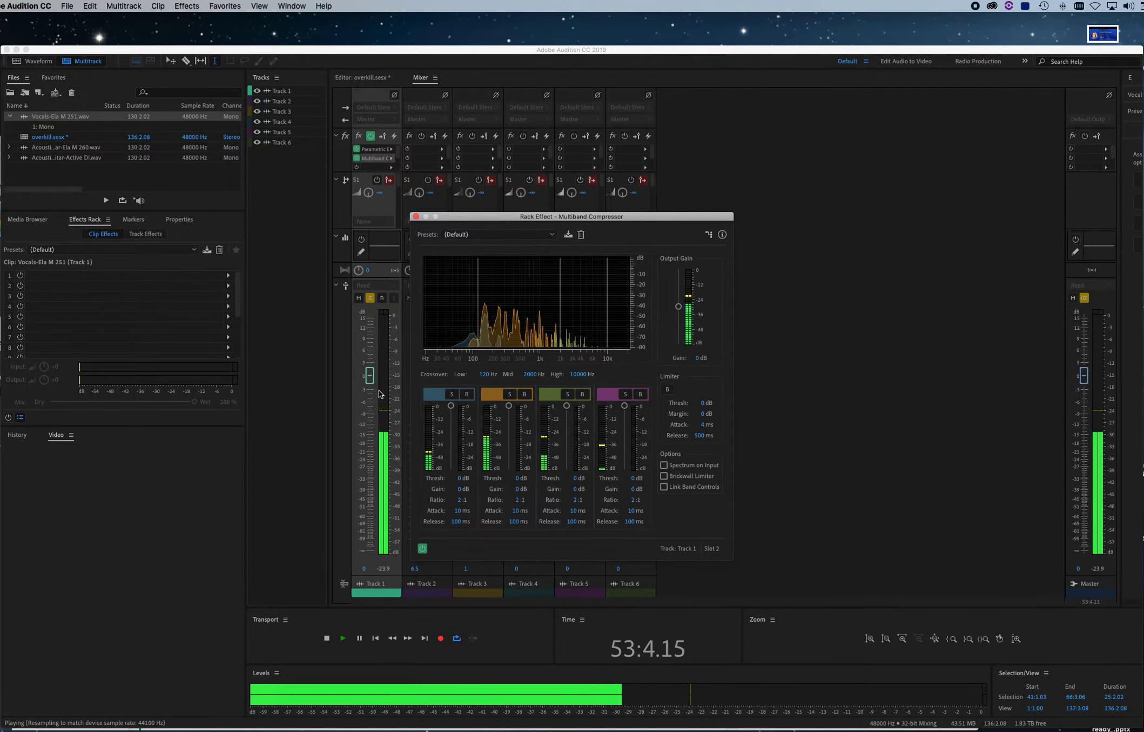
pyautogui.moveTo(373, 379)
pyautogui.mouseDown()
pyautogui.moveTo(372, 405)
pyautogui.moveTo(372, 377)
pyautogui.mouseUp()
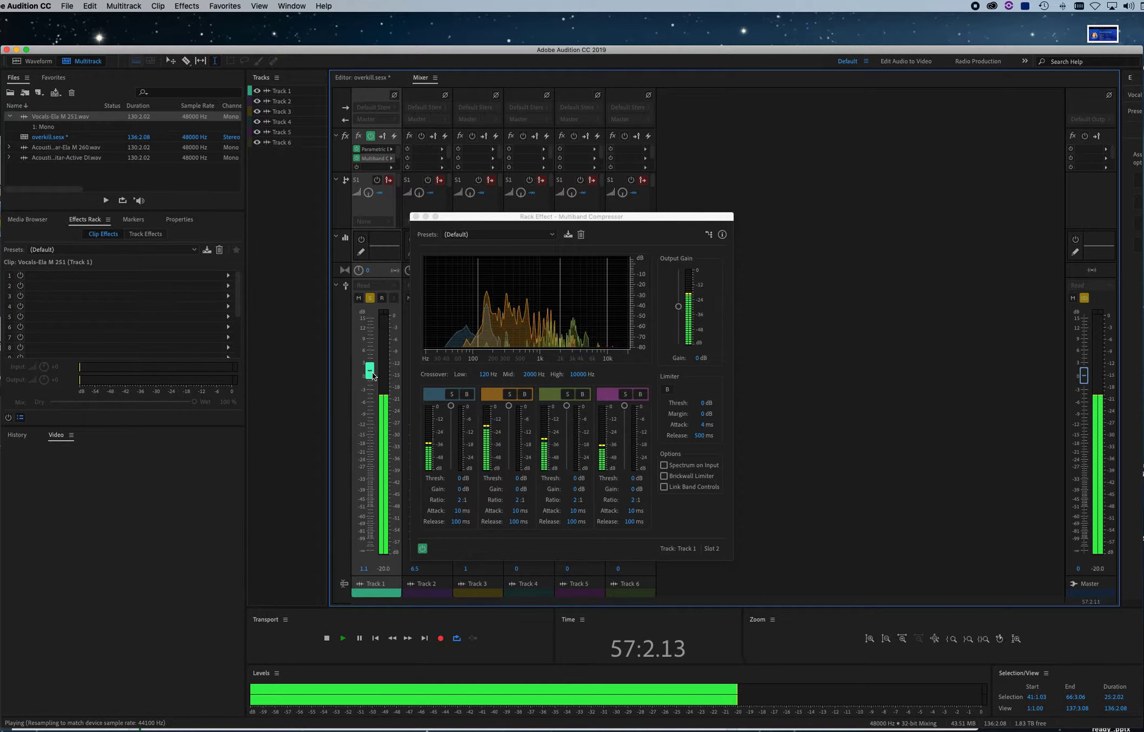
pyautogui.press('space')
# Apply the Pop Master preset to the Multiband Compressor and audition the compressed vocal
pyautogui.click(505, 235)
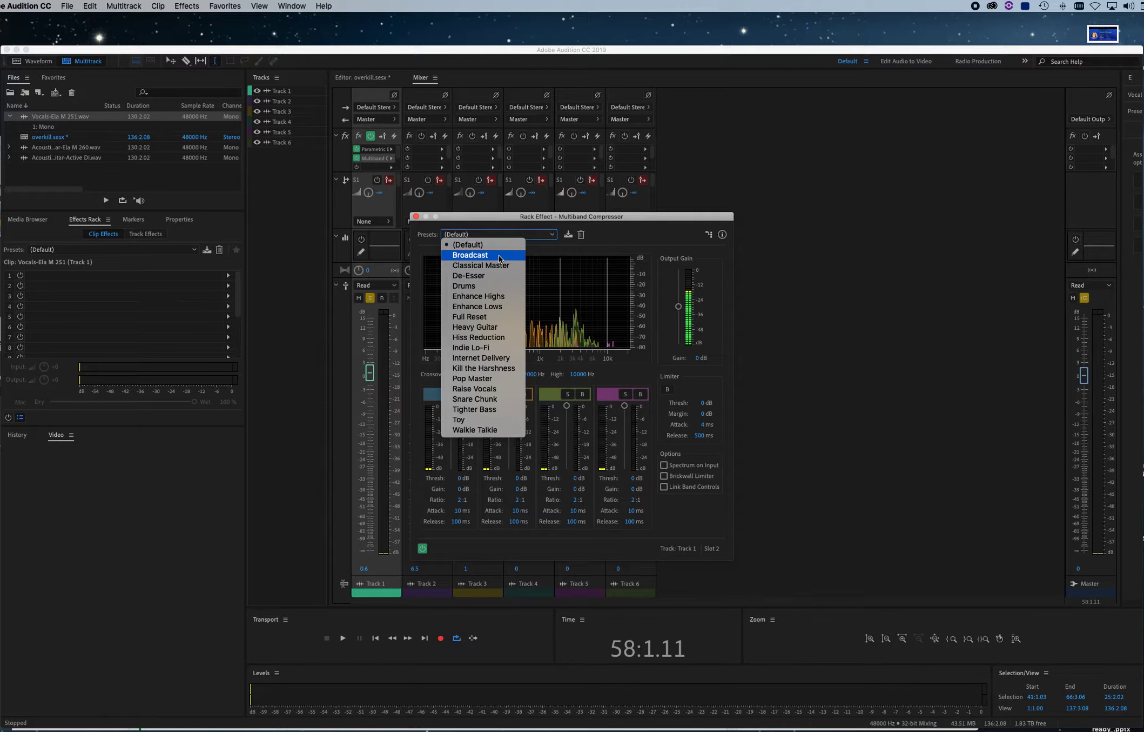
pyautogui.click(496, 376)
pyautogui.press('space')
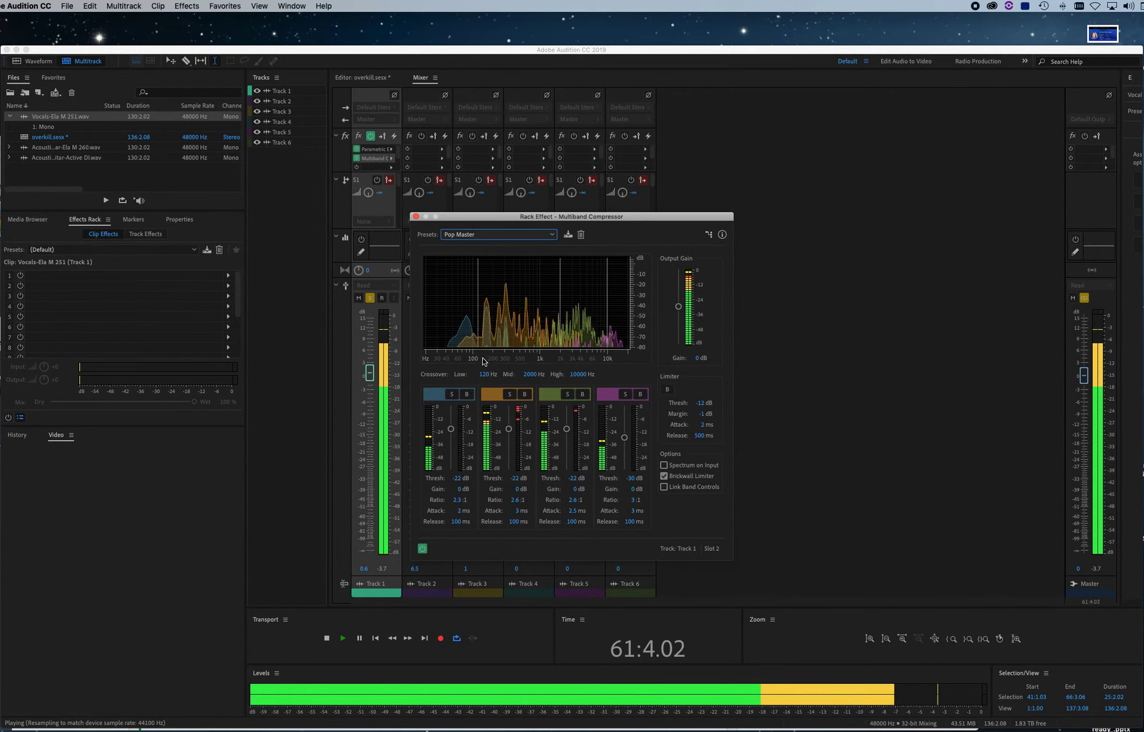
pyautogui.press('space')
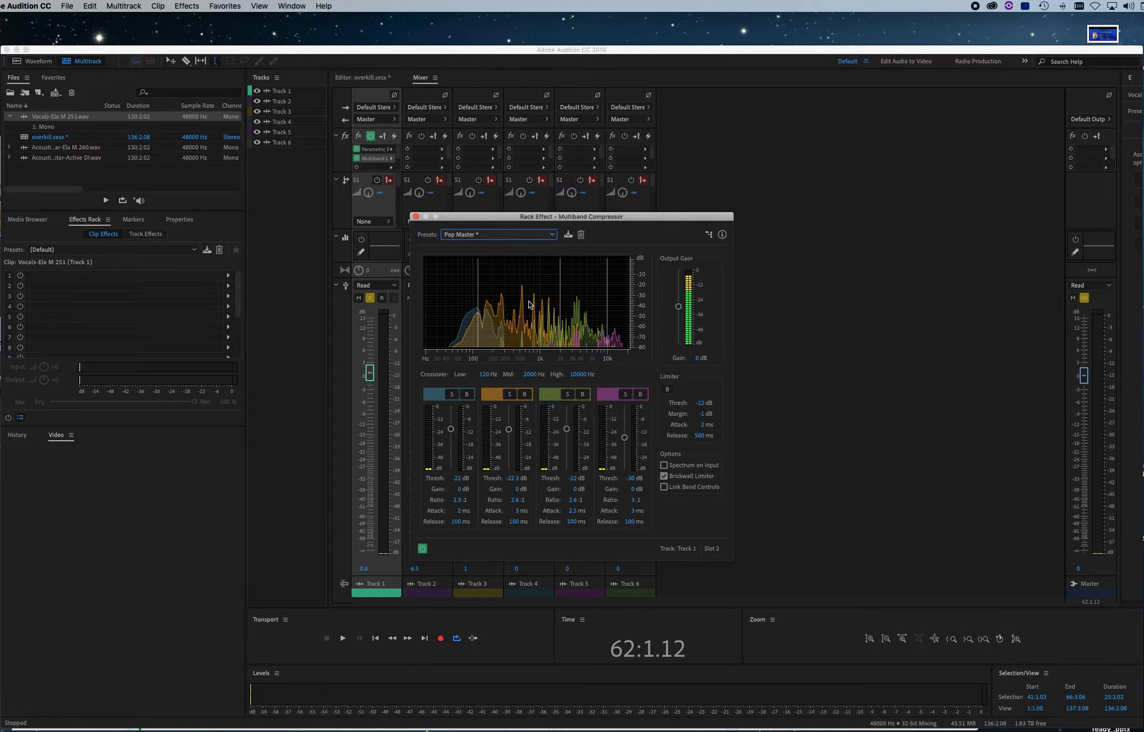
# Set the compressor's second band (120–2000 Hz) threshold to about -25 dB while playing the vocal, and close the compressor
pyautogui.press('space')
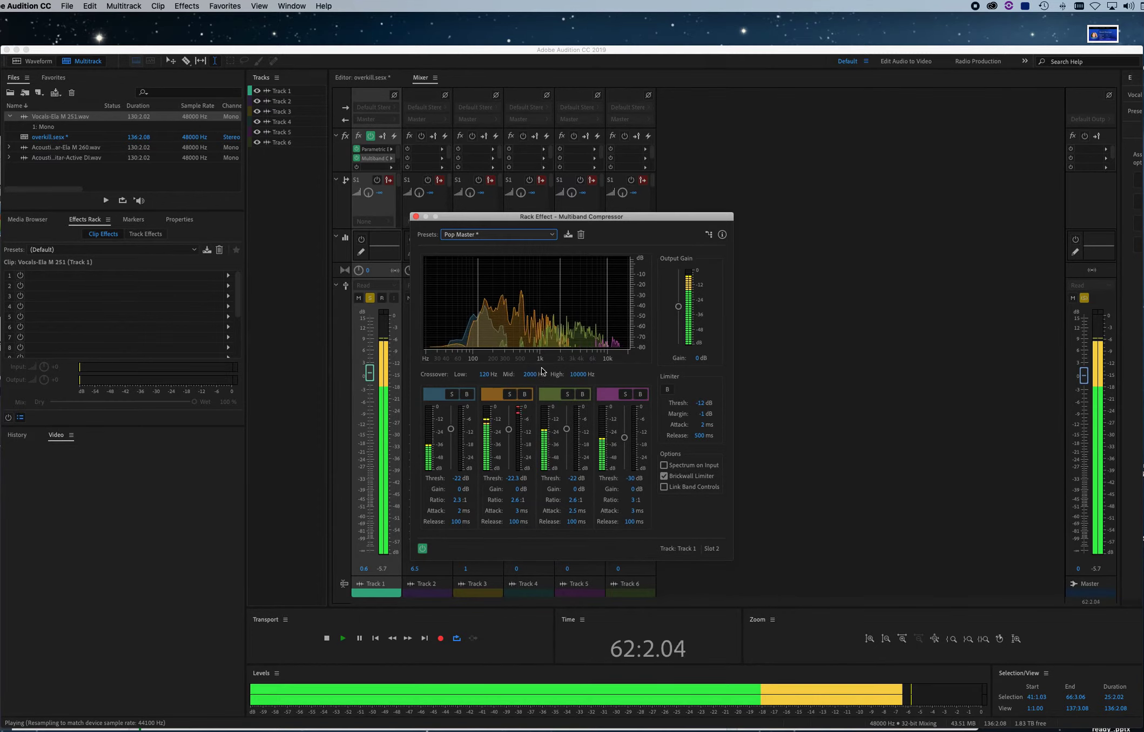
pyautogui.moveTo(509, 429); pyautogui.dragTo(511, 436)
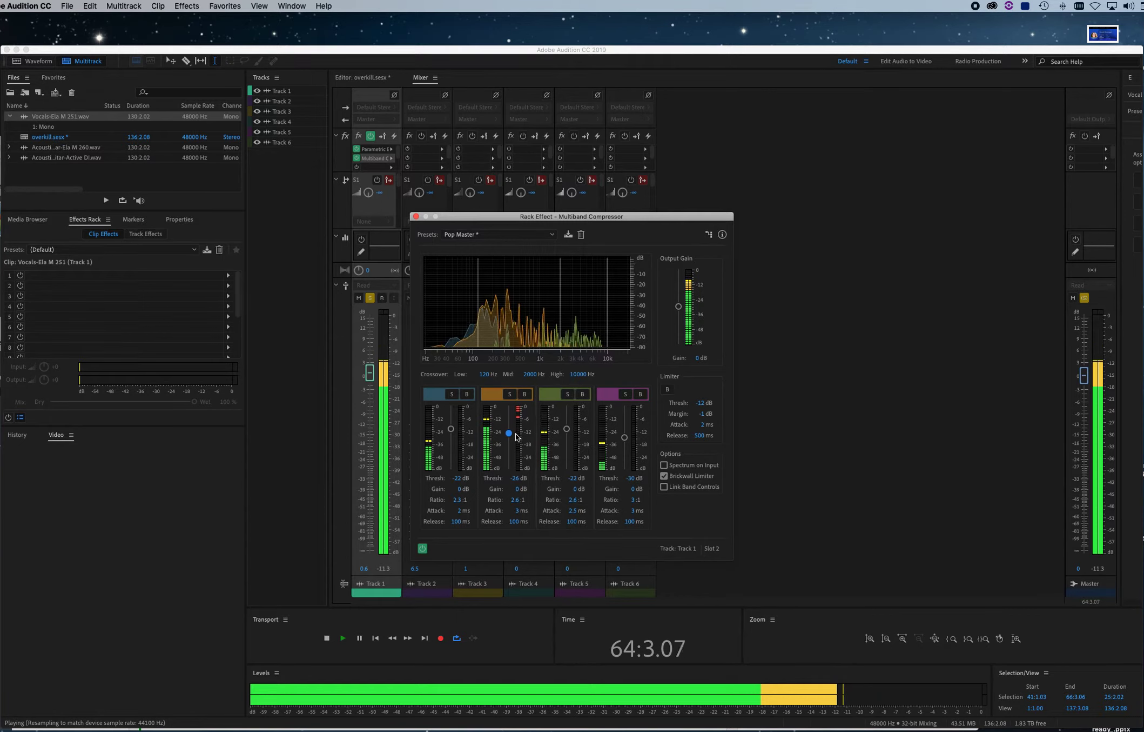
pyautogui.moveTo(511, 436); pyautogui.dragTo(511, 472)
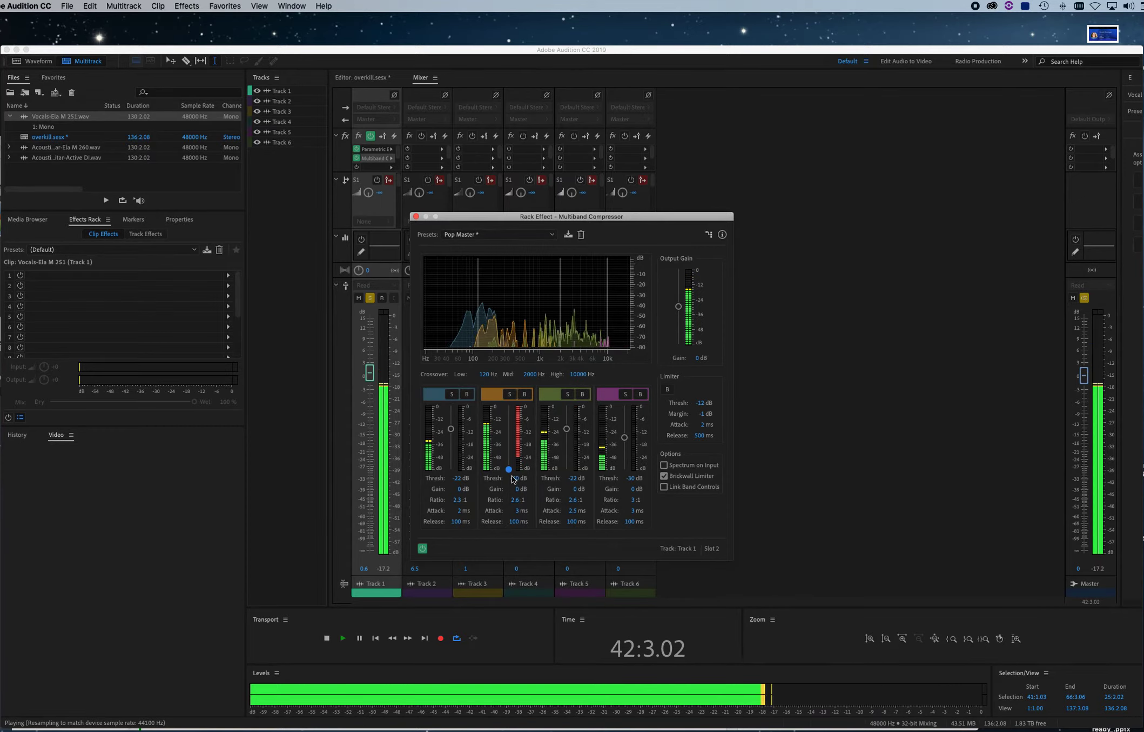
pyautogui.moveTo(512, 476); pyautogui.dragTo(512, 432)
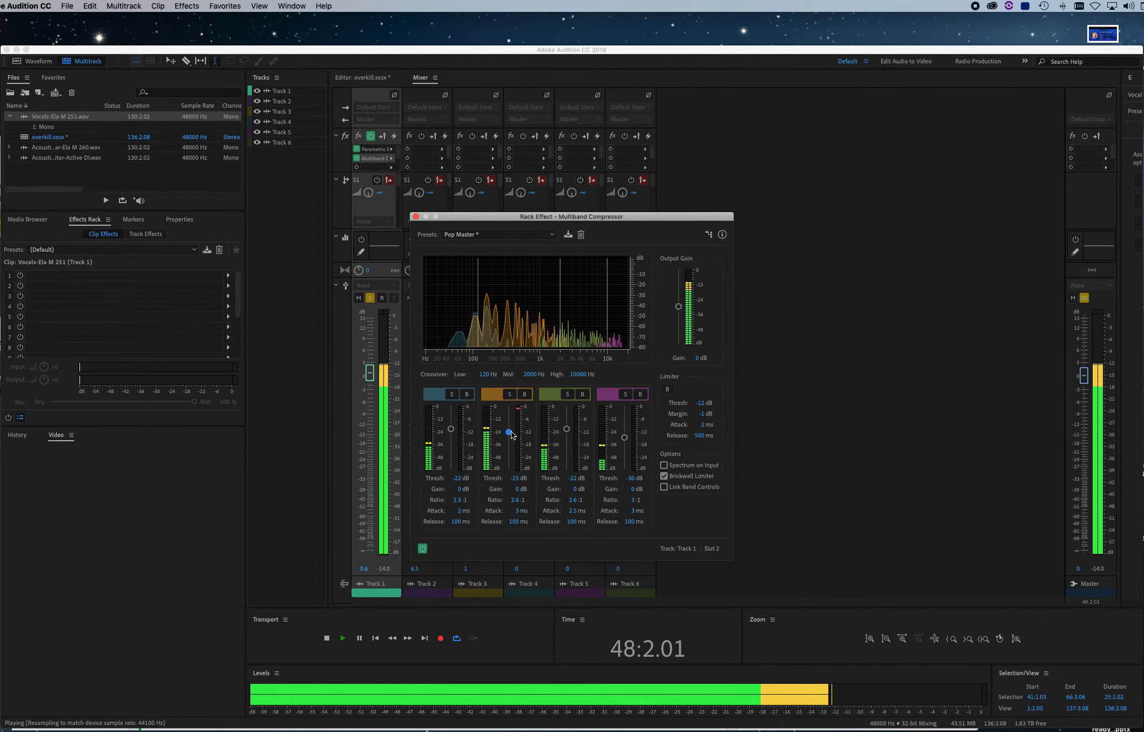
pyautogui.press('space')
pyautogui.click(416, 216)
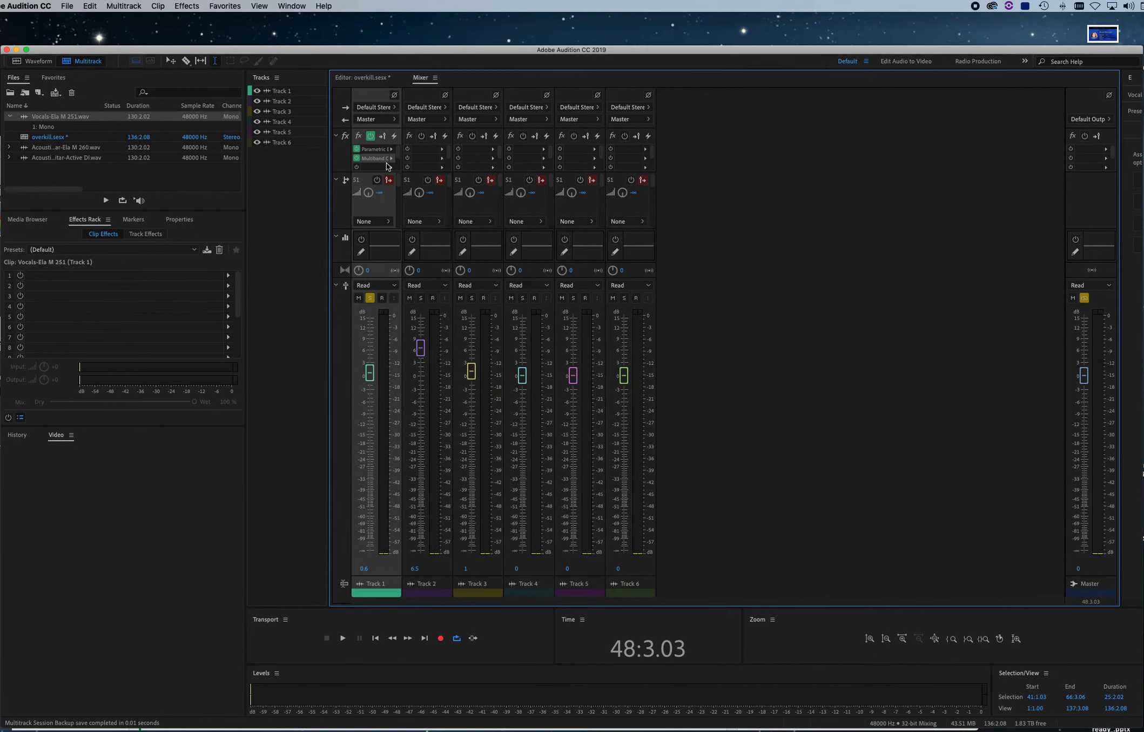
# Add a Studio Reverb to Track 1's third effect slot
pyautogui.click(390, 166)
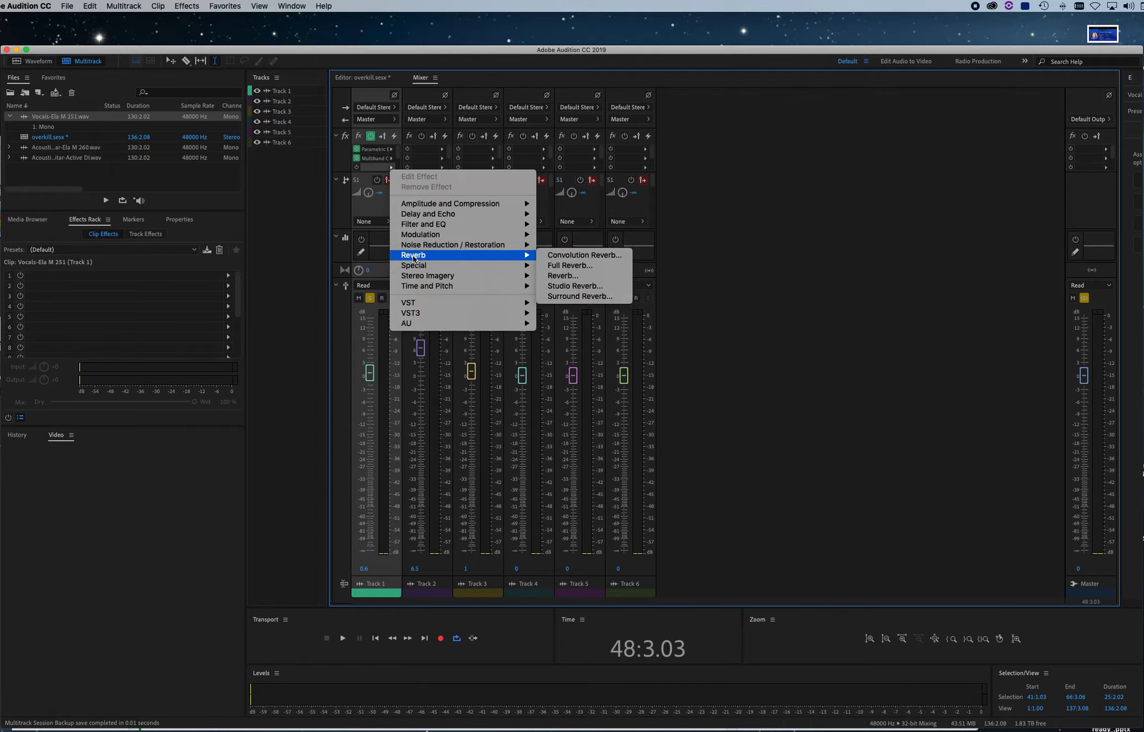
pyautogui.moveTo(518, 254)
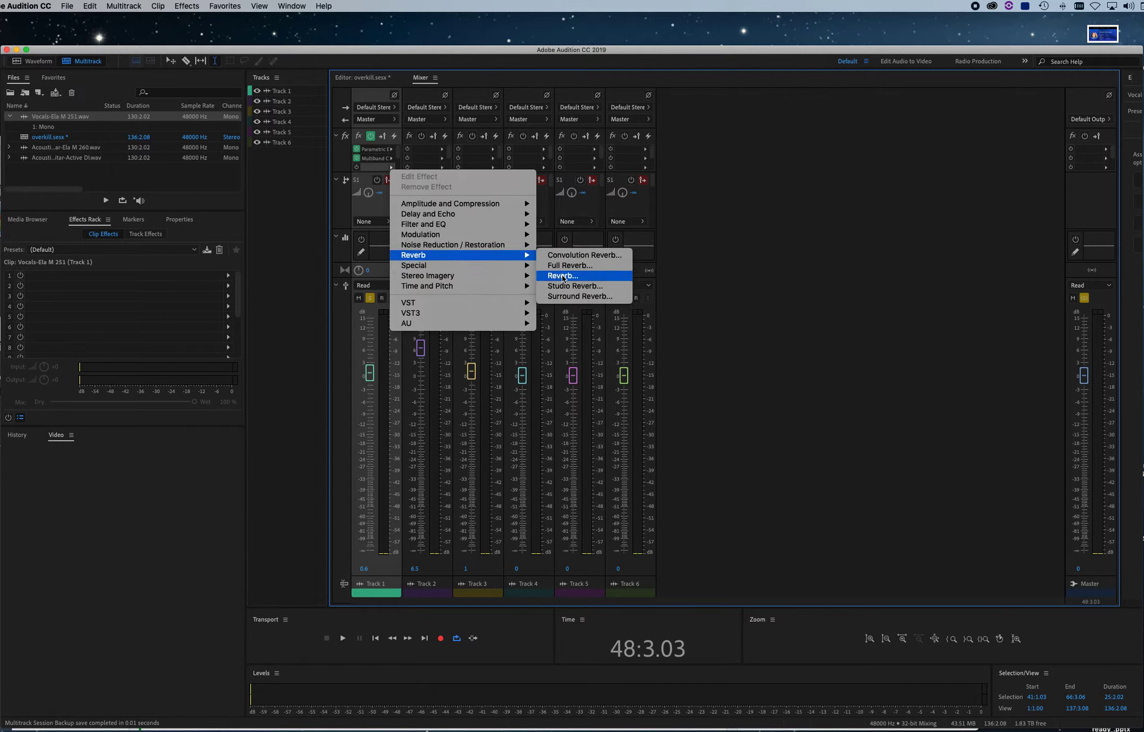
pyautogui.click(563, 286)
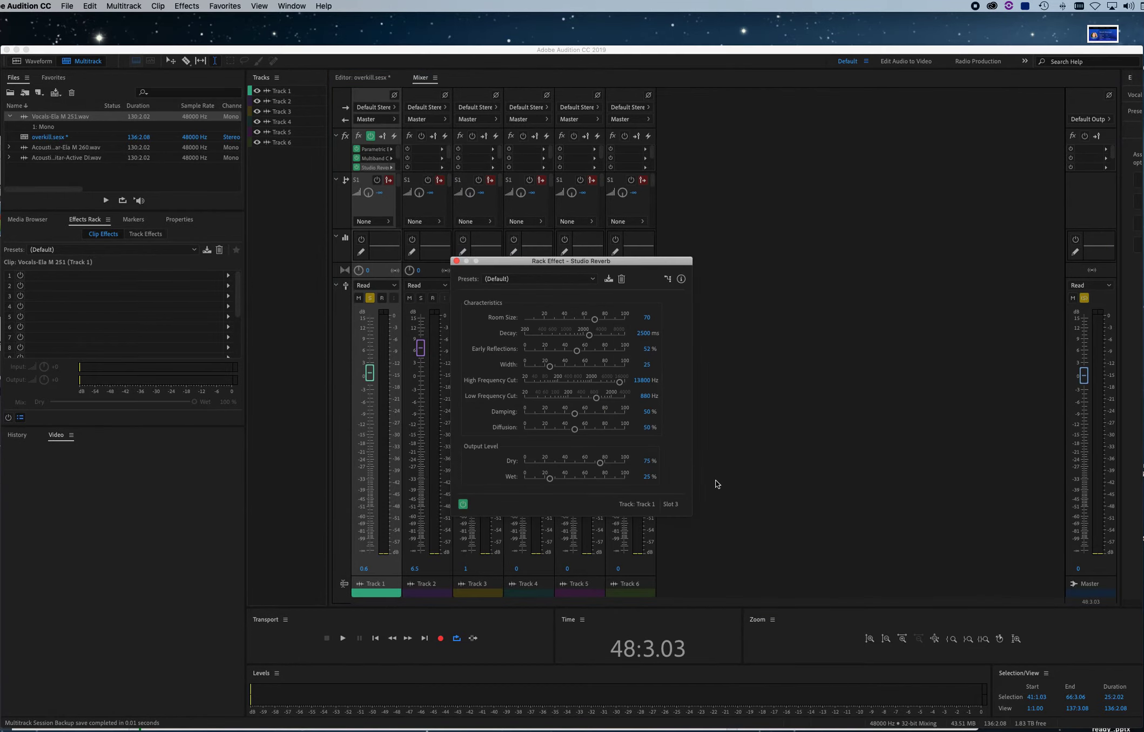
# Set the Studio Reverb's wet output level to about 34% while auditioning the vocal, and close the reverb
pyautogui.moveTo(554, 476); pyautogui.dragTo(551, 478)
pyautogui.press('space')
pyautogui.moveTo(567, 481); pyautogui.dragTo(536, 481)
pyautogui.moveTo(558, 480); pyautogui.dragTo(559, 480)
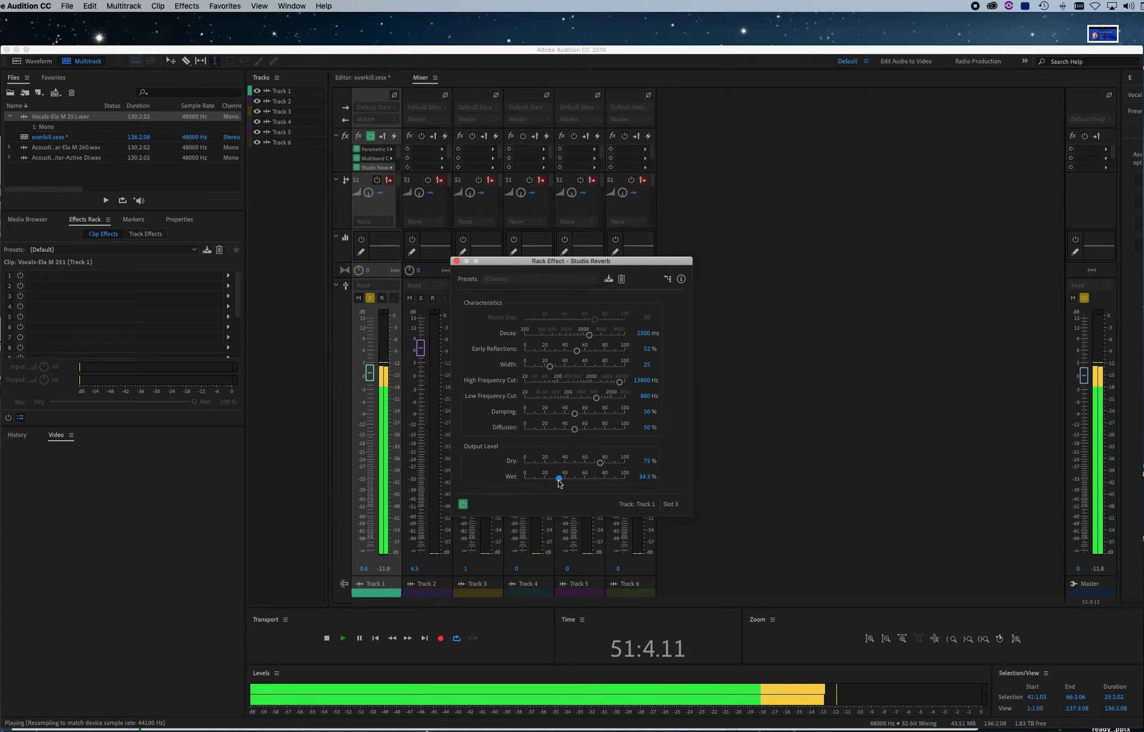
pyautogui.moveTo(558, 479)
pyautogui.mouseDown()
pyautogui.moveTo(615, 479)
pyautogui.moveTo(559, 480)
pyautogui.mouseUp()
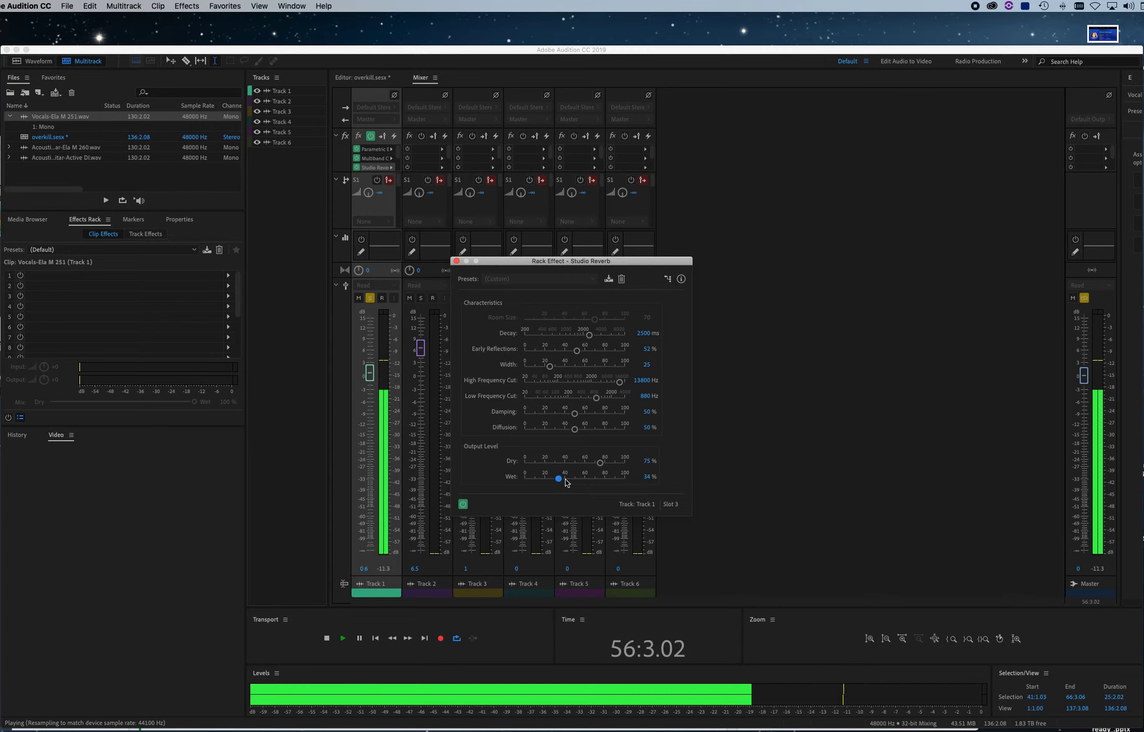
pyautogui.press('space')
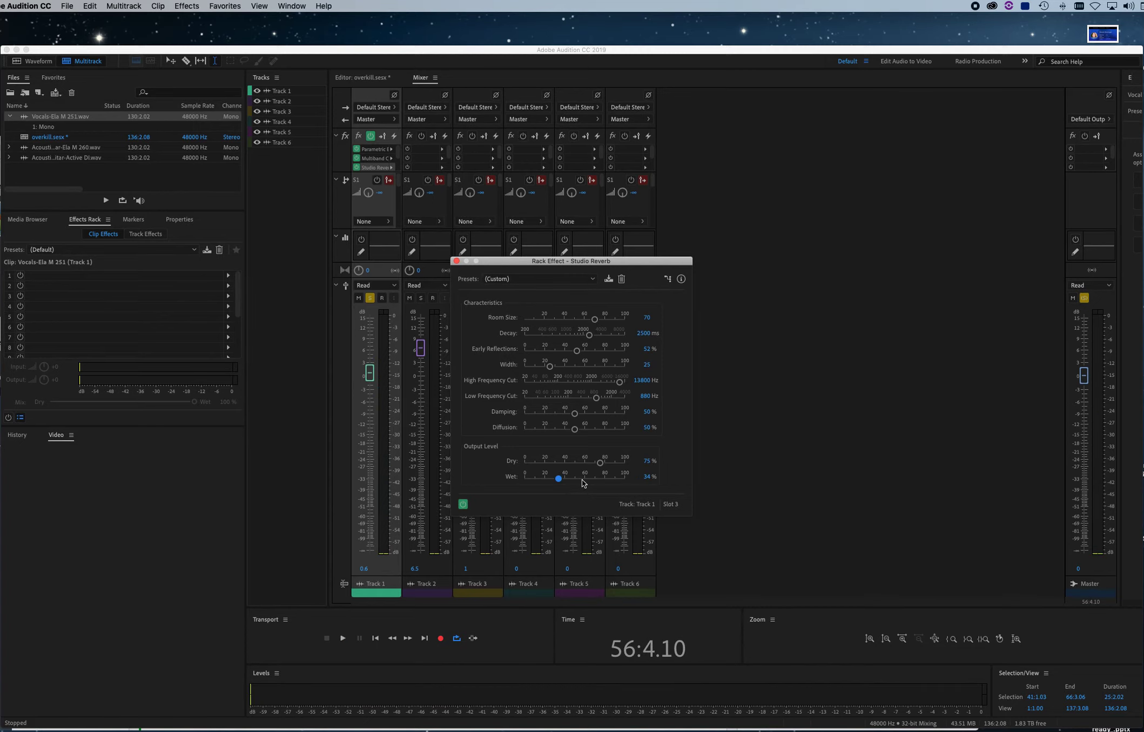
pyautogui.click(457, 261)
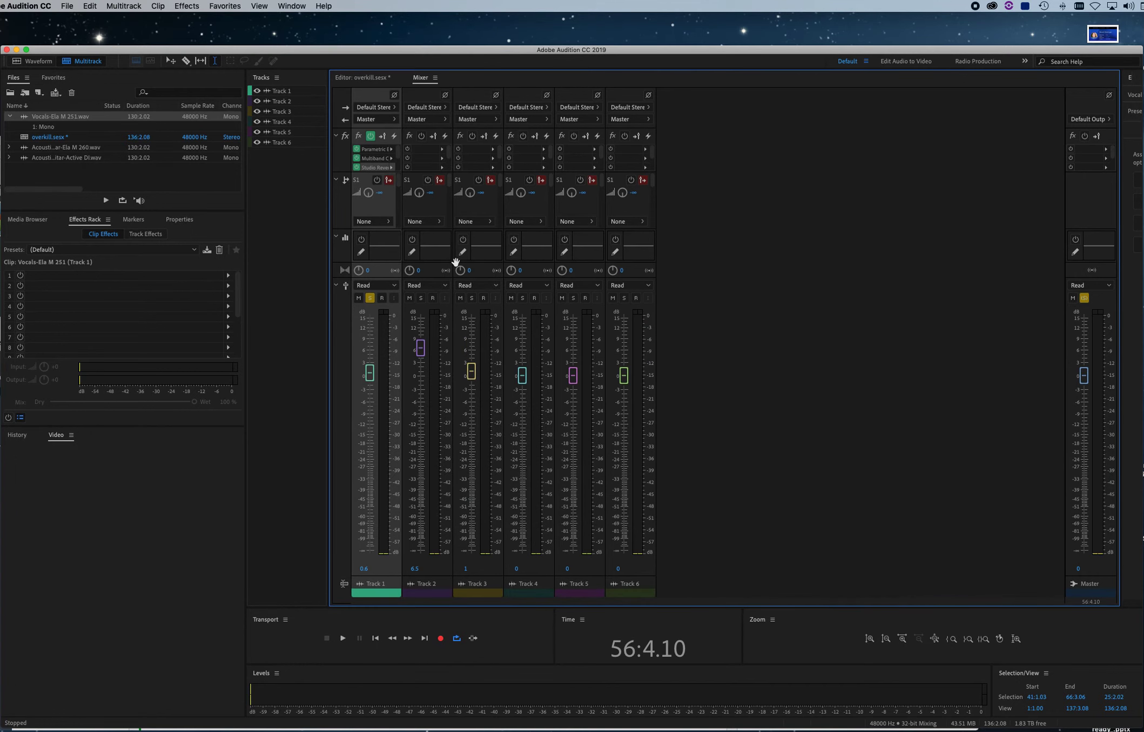